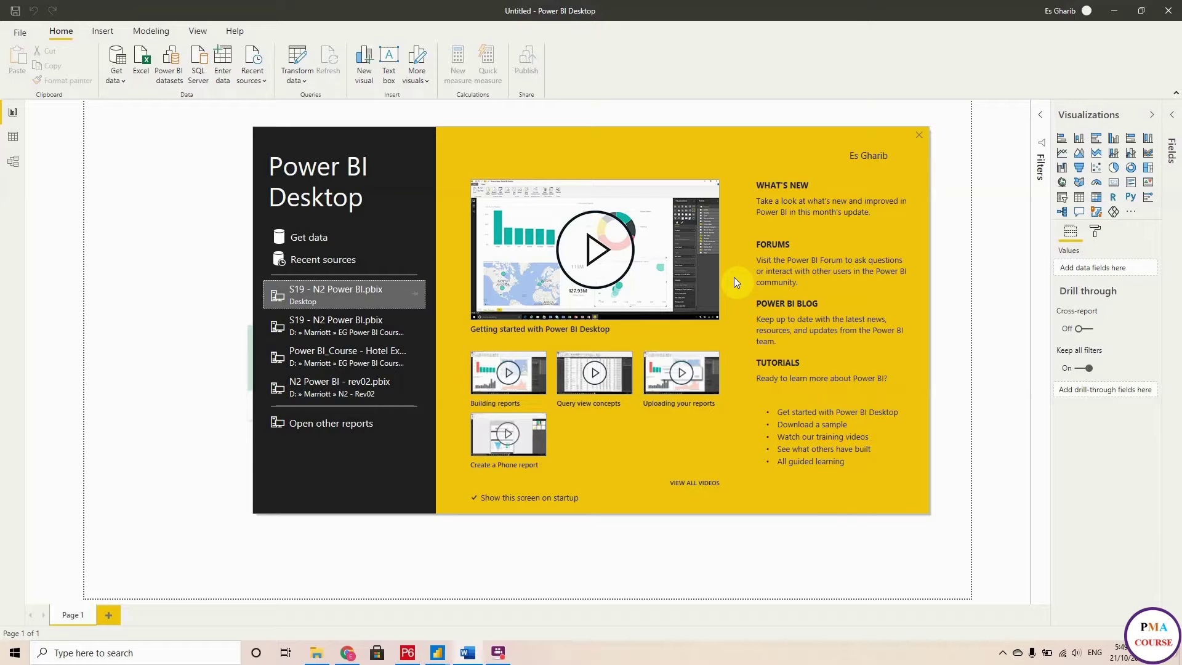
# Step: In P6, check Help > About's System tab to confirm the database is a SQLite PMDB
pyautogui.click(407, 653)
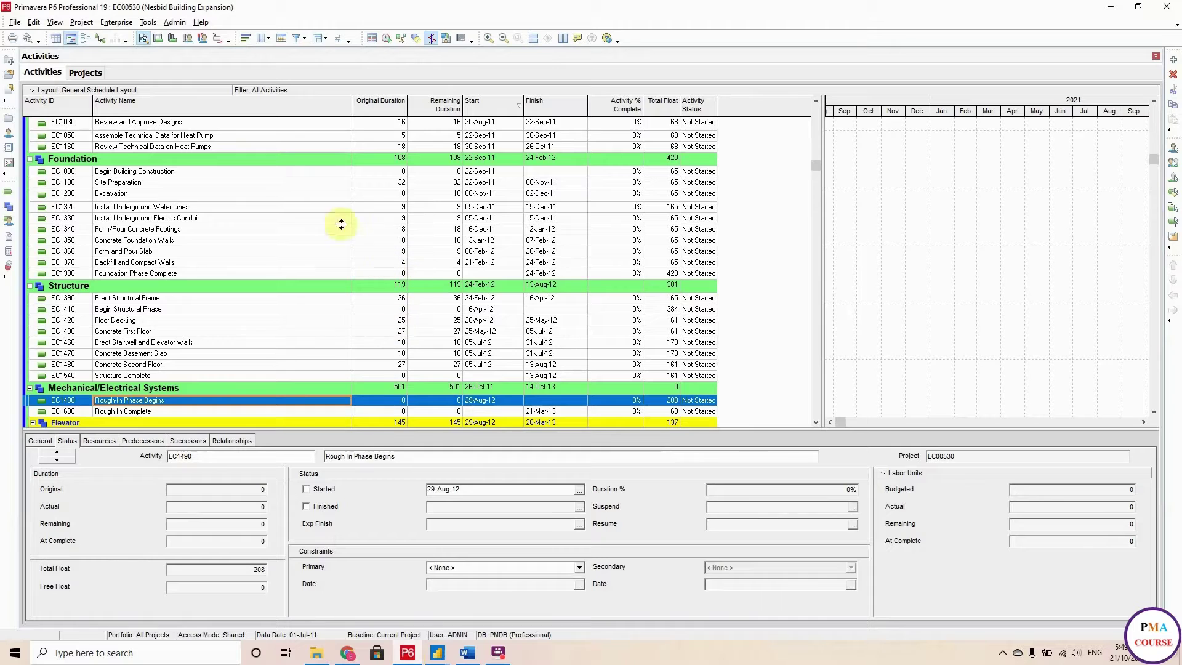
pyautogui.click(201, 23)
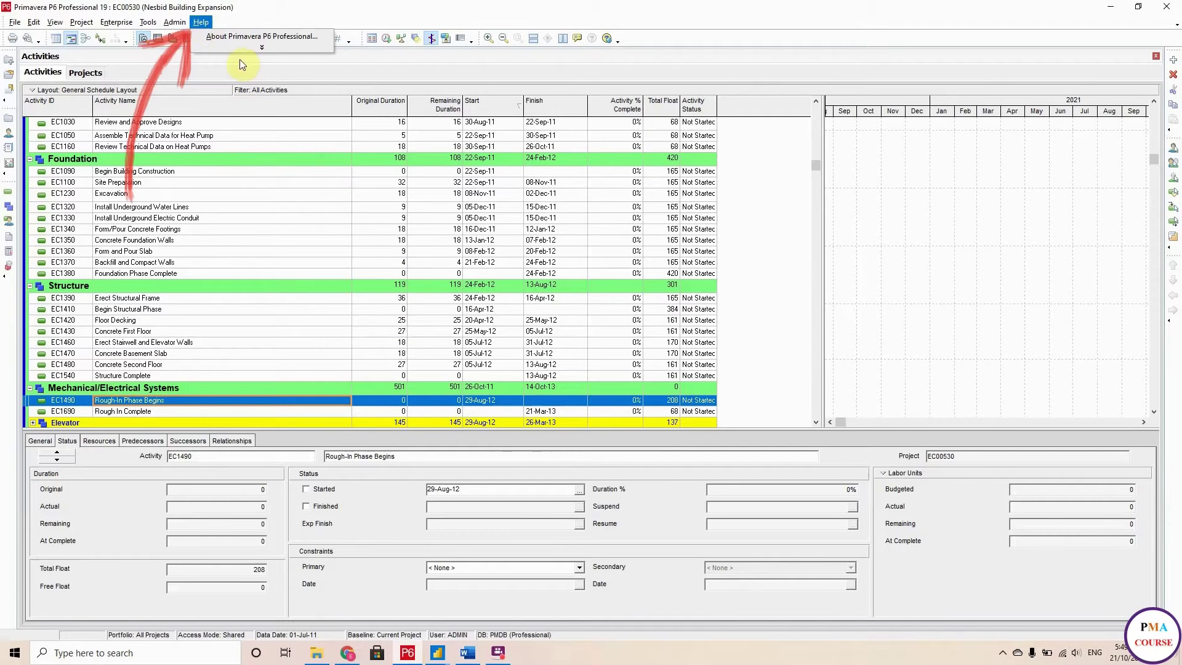
pyautogui.click(263, 37)
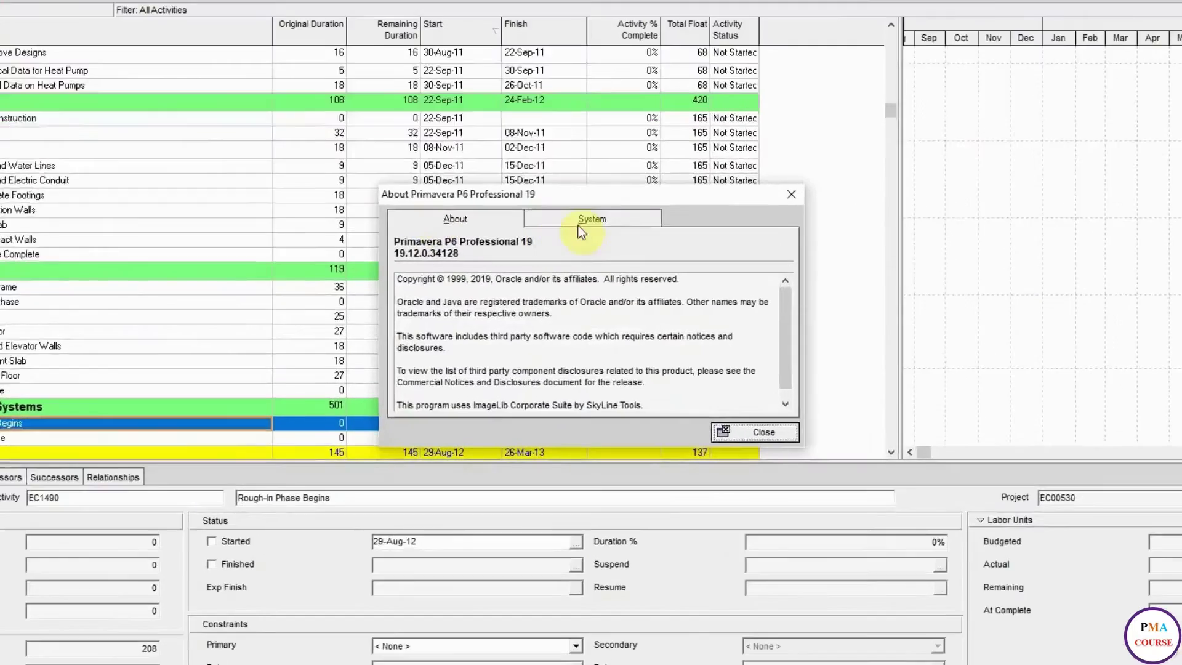
pyautogui.click(580, 223)
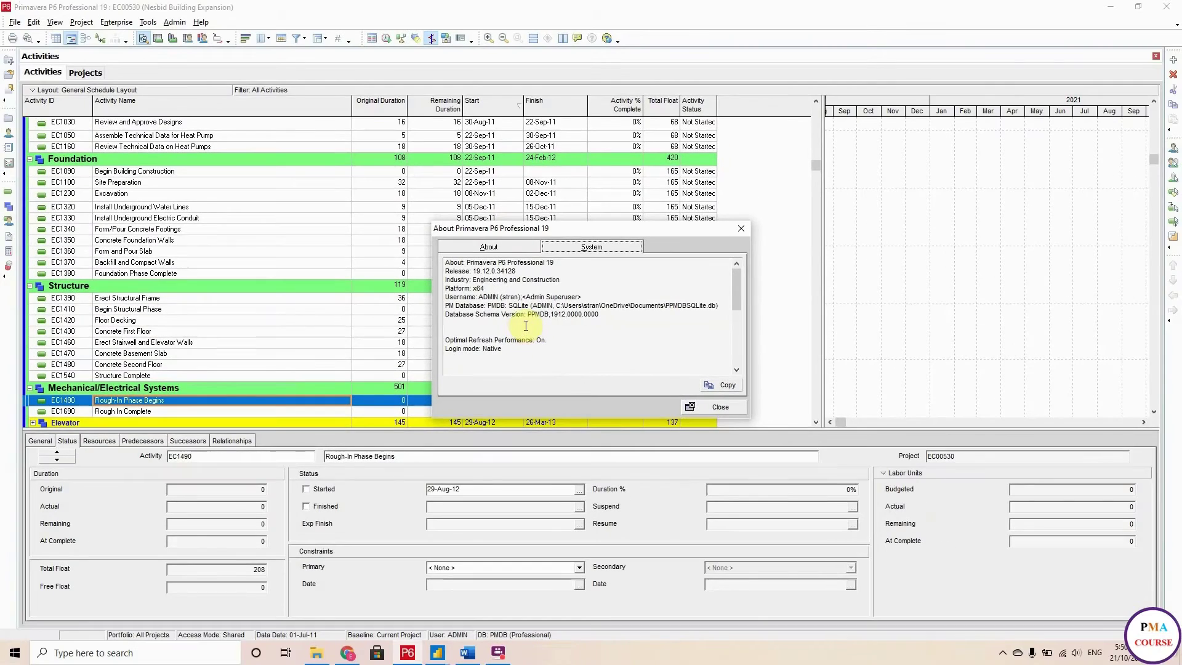
pyautogui.click(697, 407)
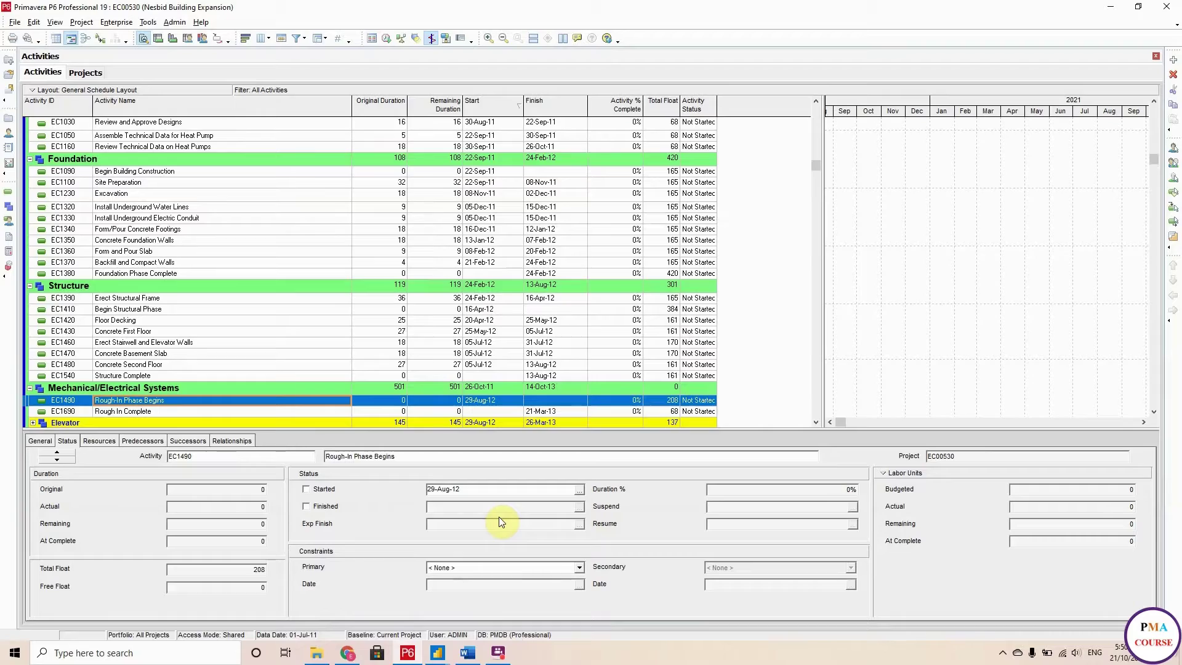
# Step: Download and save sqliteodbc_w64.exe and sqliteodbc.exe from the SQLite ODBC Driver page
pyautogui.click(347, 653)
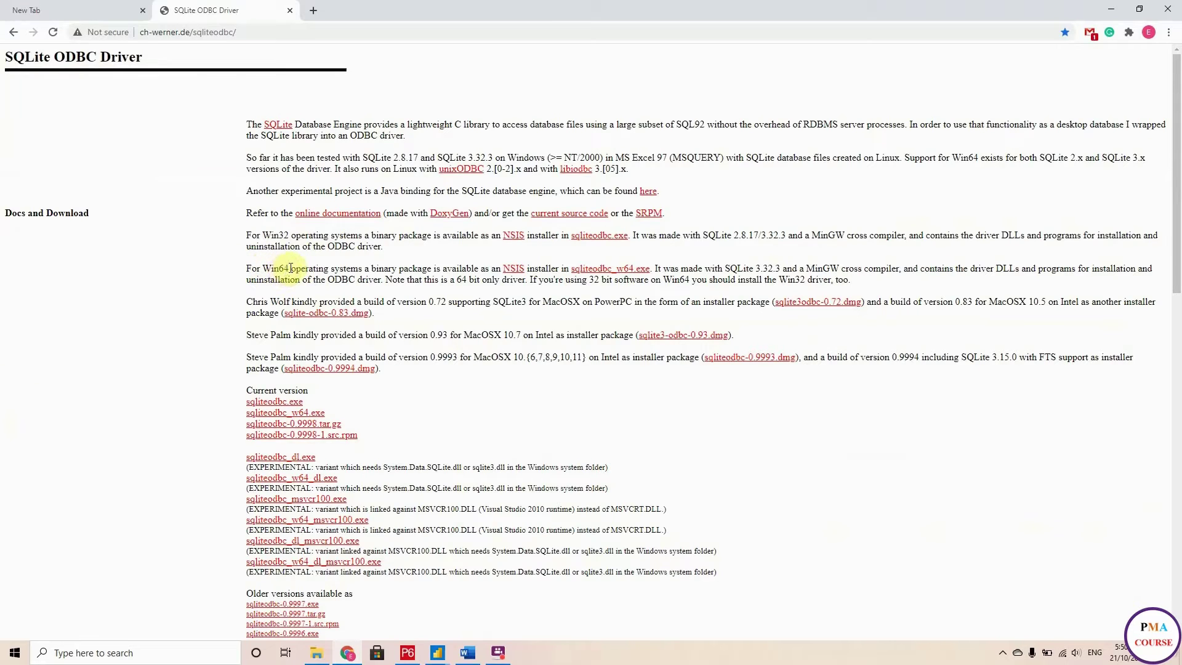
pyautogui.click(609, 270)
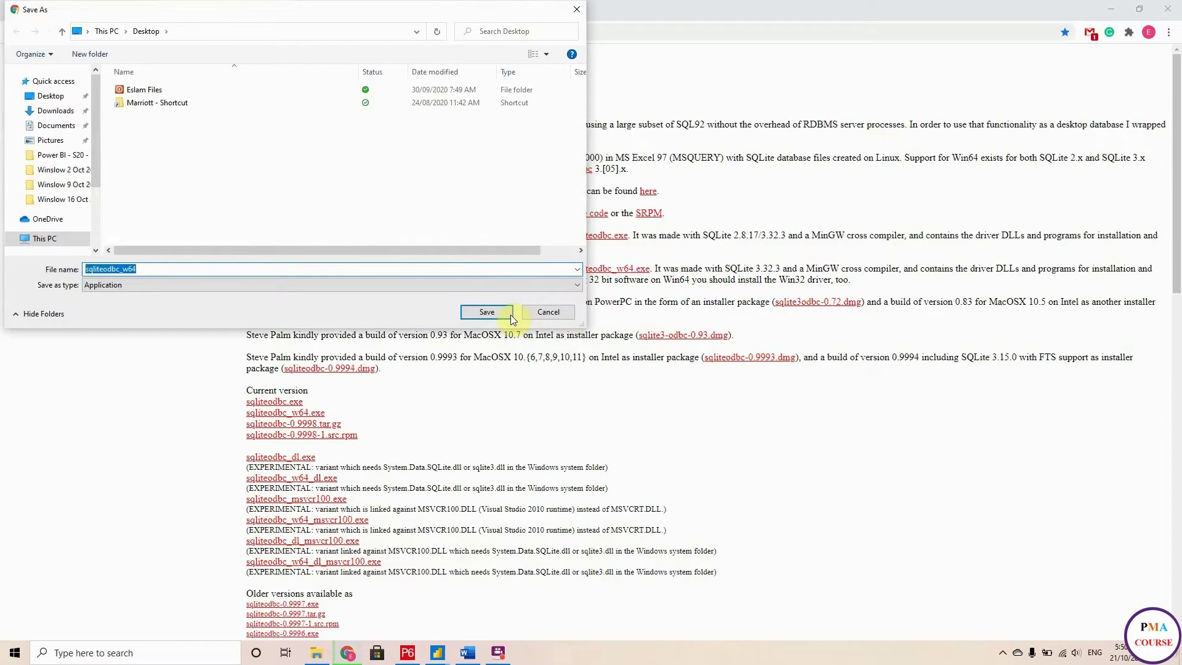
pyautogui.click(486, 312)
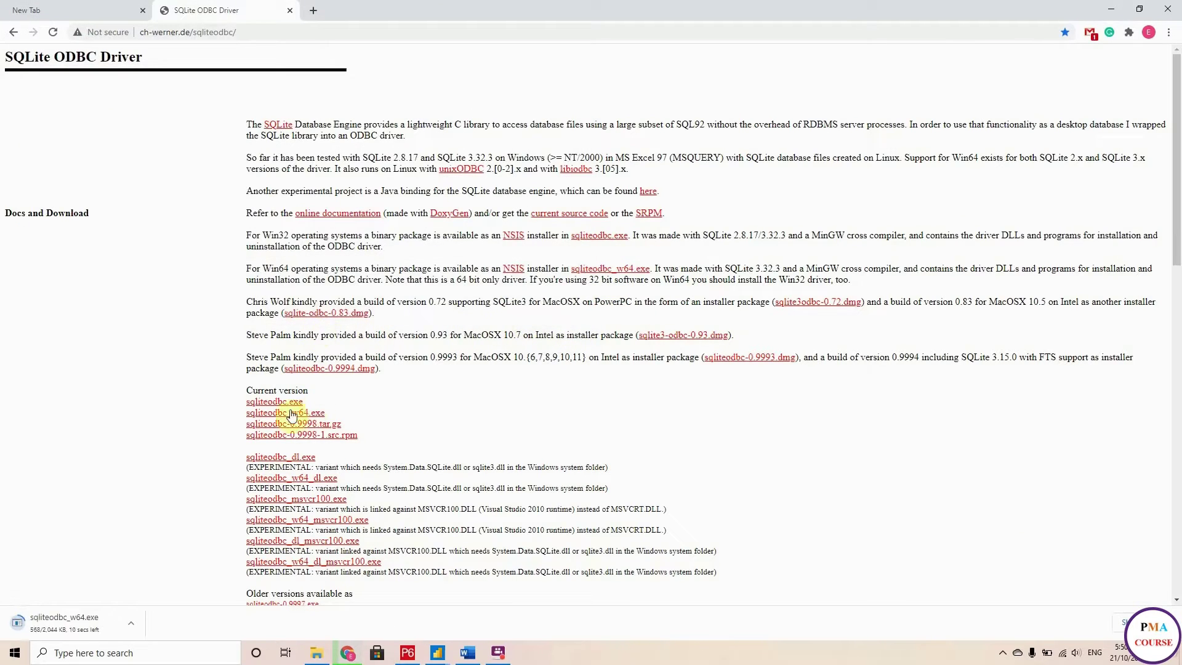
pyautogui.click(287, 404)
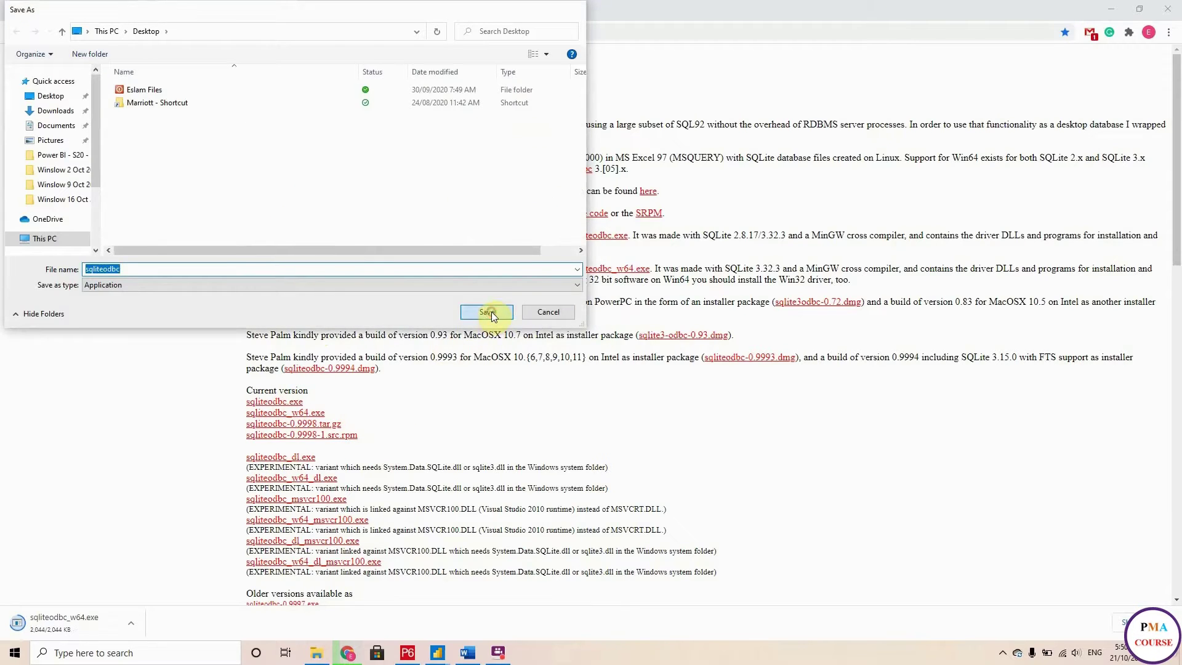
pyautogui.click(488, 312)
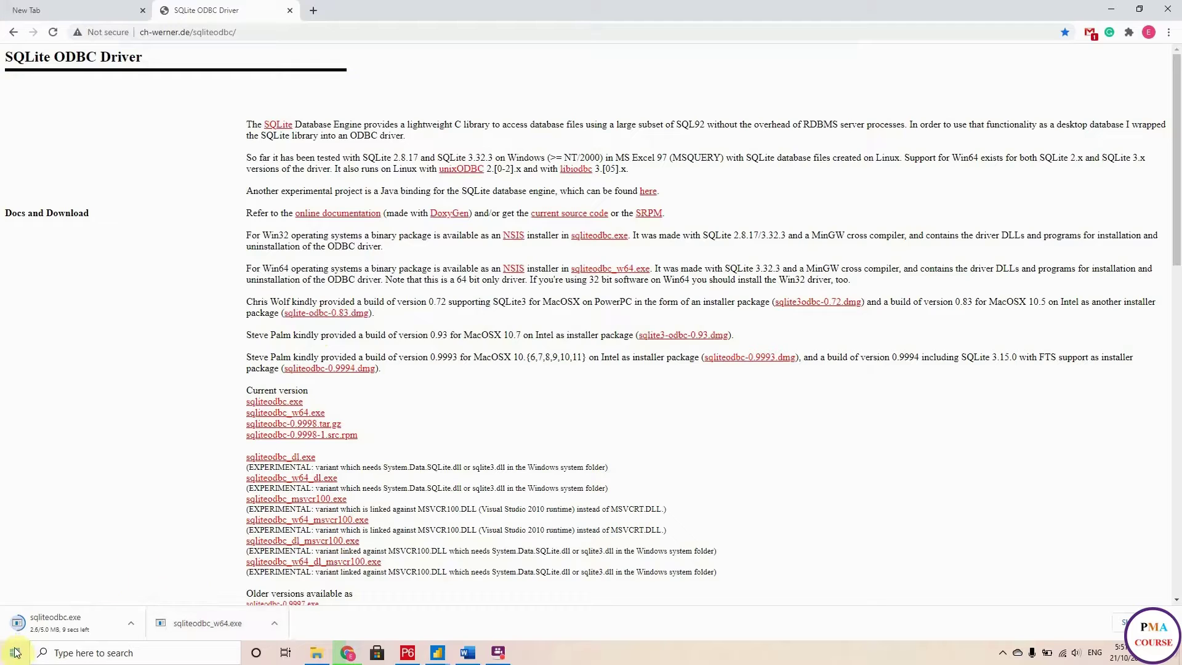
# Step: Install the 64-bit SQLite ODBC driver with default settings
pyautogui.click(158, 627)
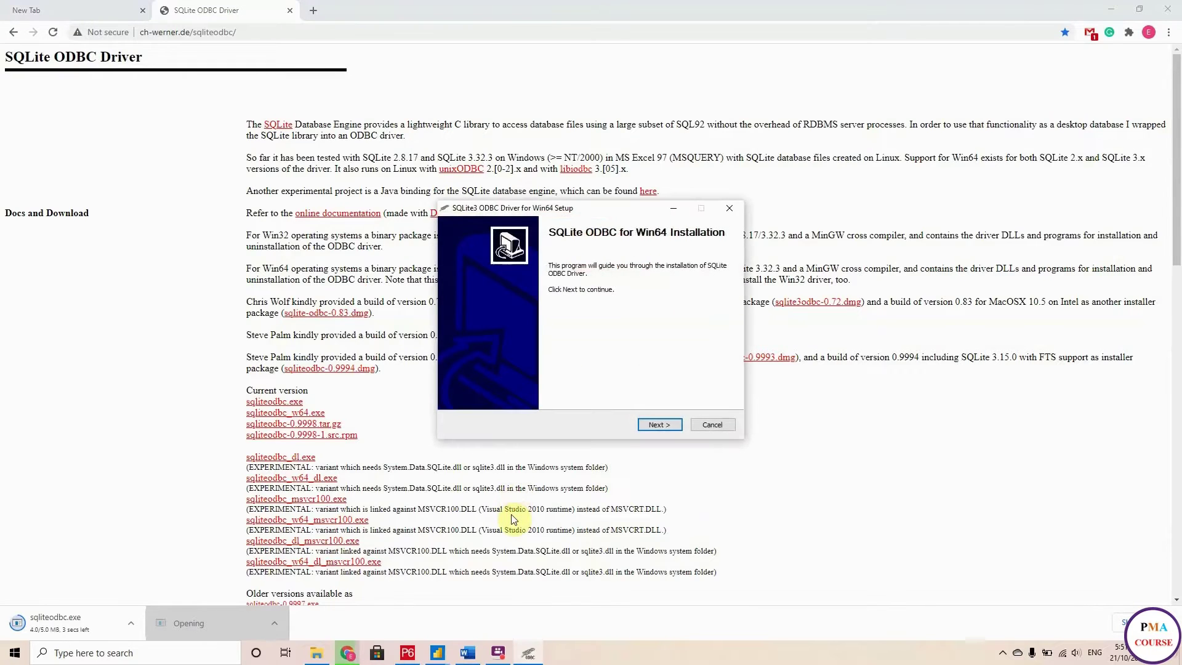
pyautogui.click(643, 426)
pyautogui.click(654, 424)
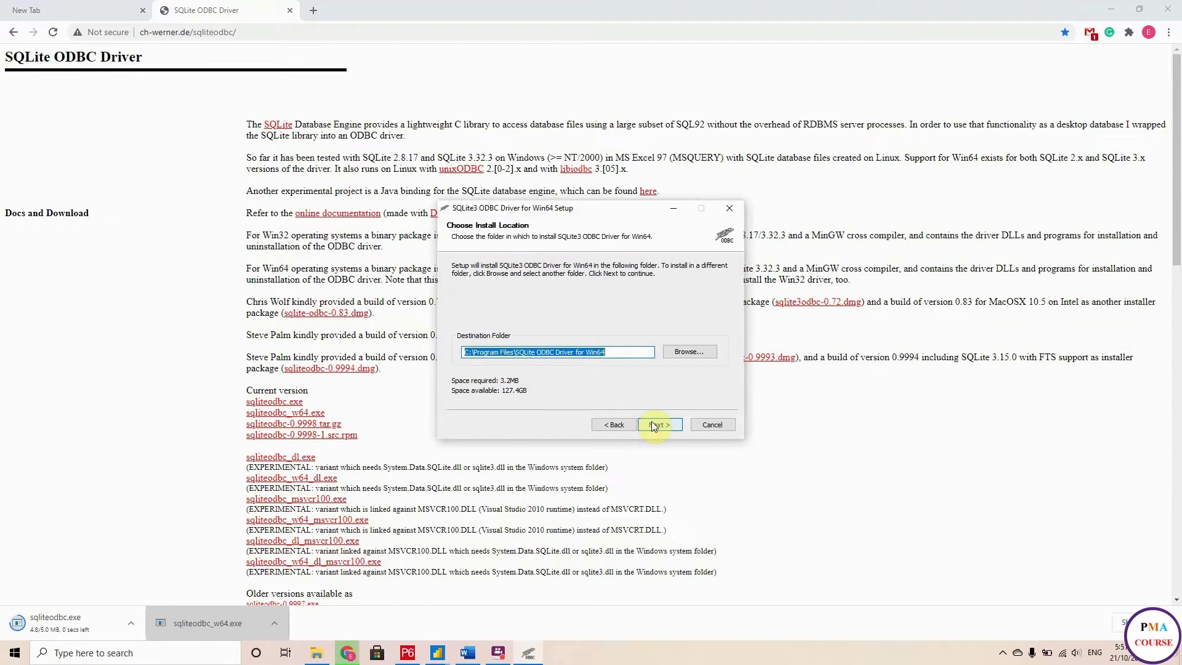
pyautogui.click(651, 423)
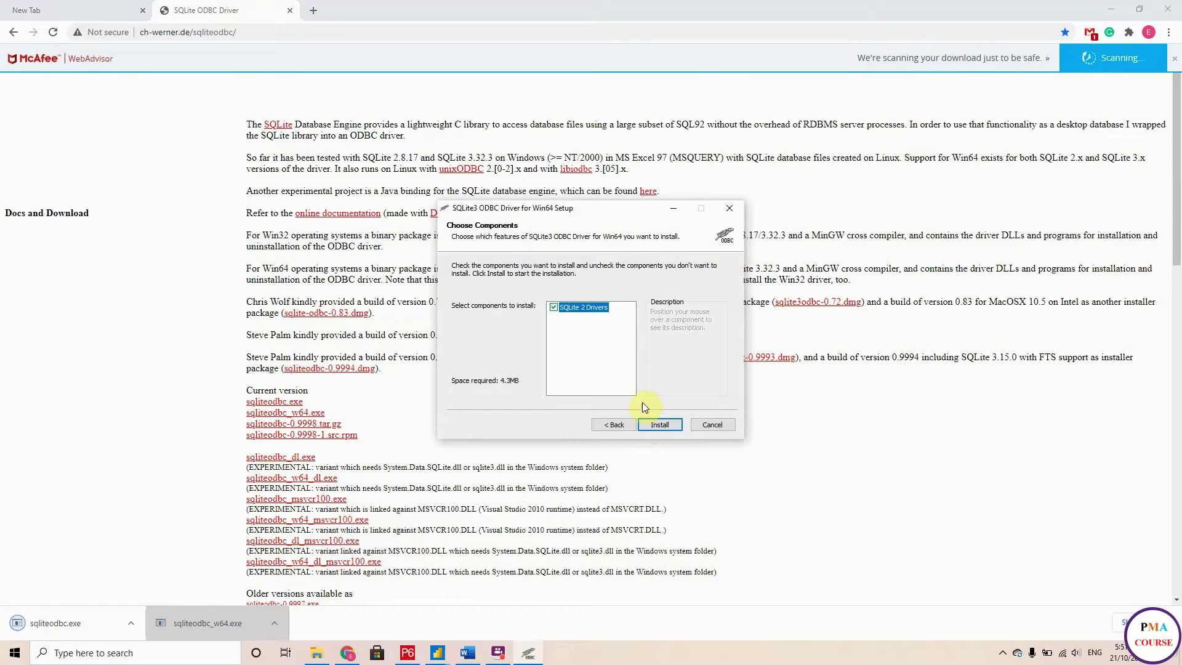
pyautogui.click(658, 425)
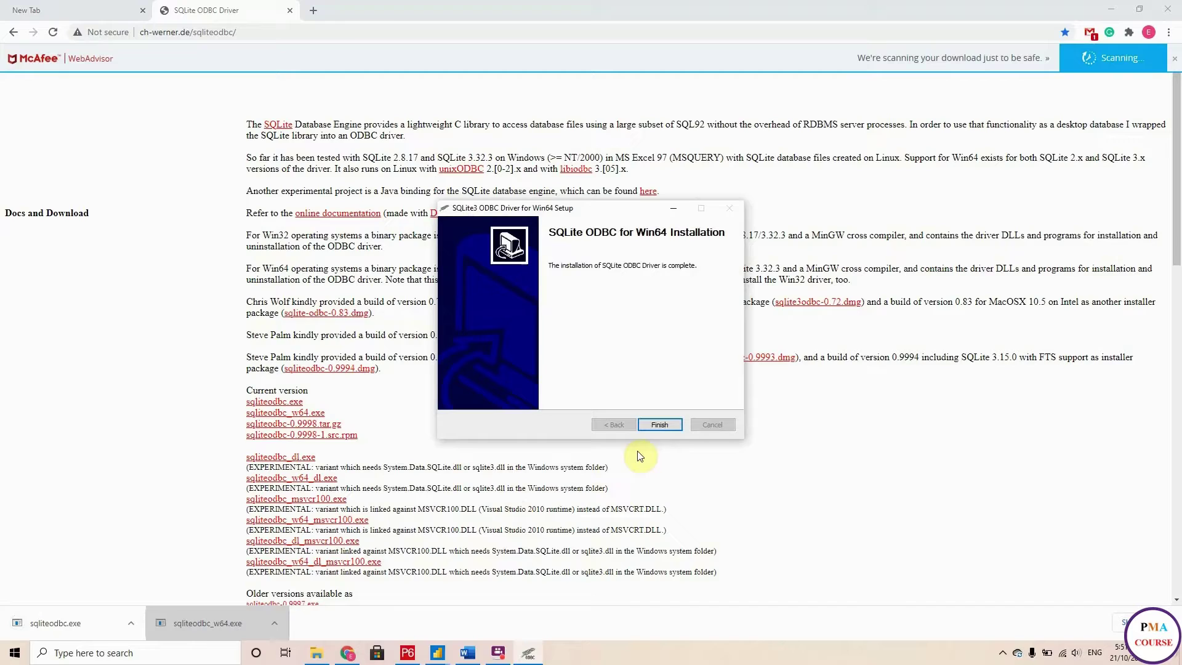
pyautogui.click(652, 424)
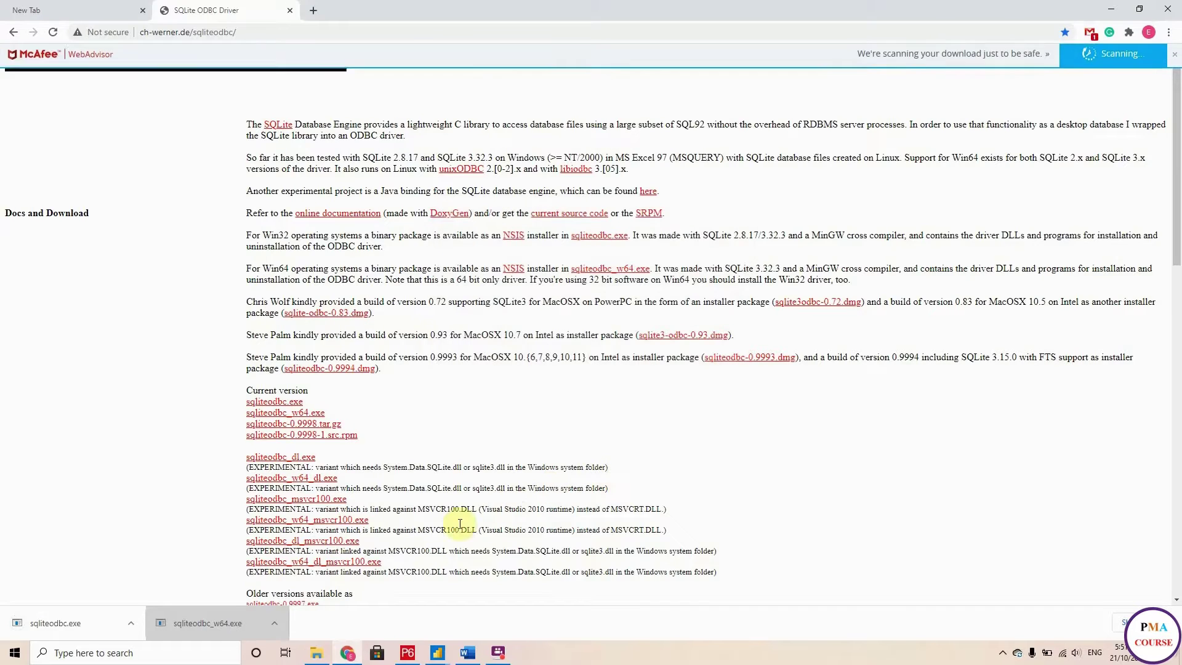
# Step: Install the 32-bit SQLite ODBC driver including the SQLite 2 Drivers and SQLite+TCC components
pyautogui.click(94, 618)
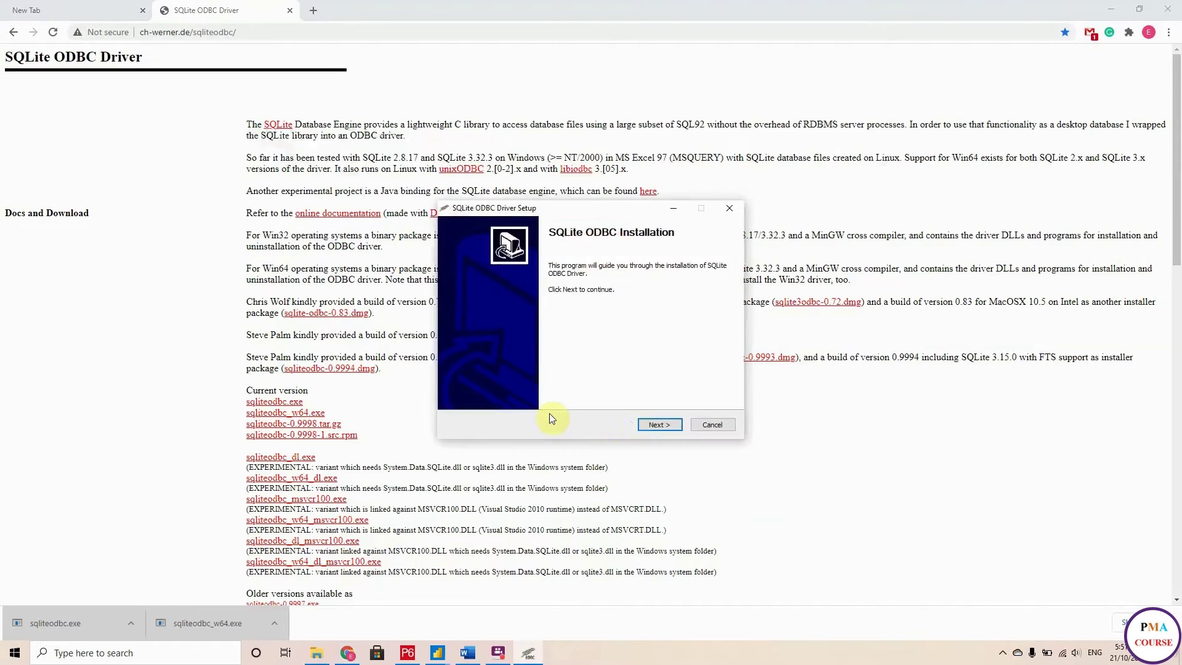
pyautogui.click(652, 425)
pyautogui.click(649, 425)
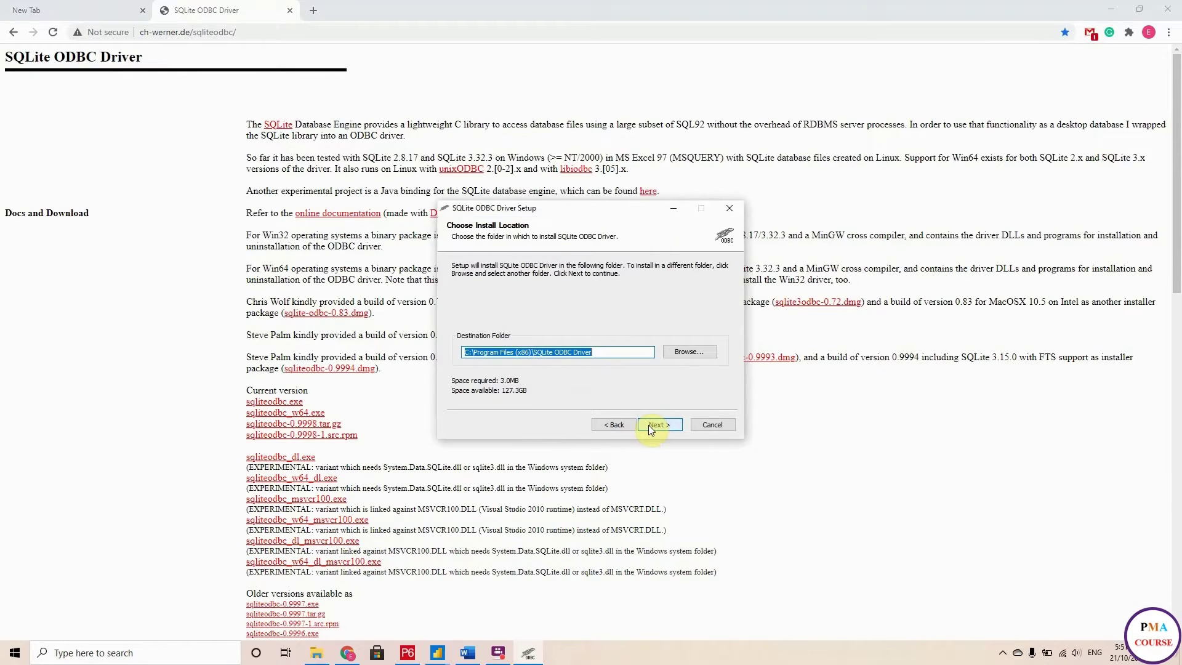
pyautogui.click(649, 425)
pyautogui.click(554, 307)
pyautogui.click(554, 317)
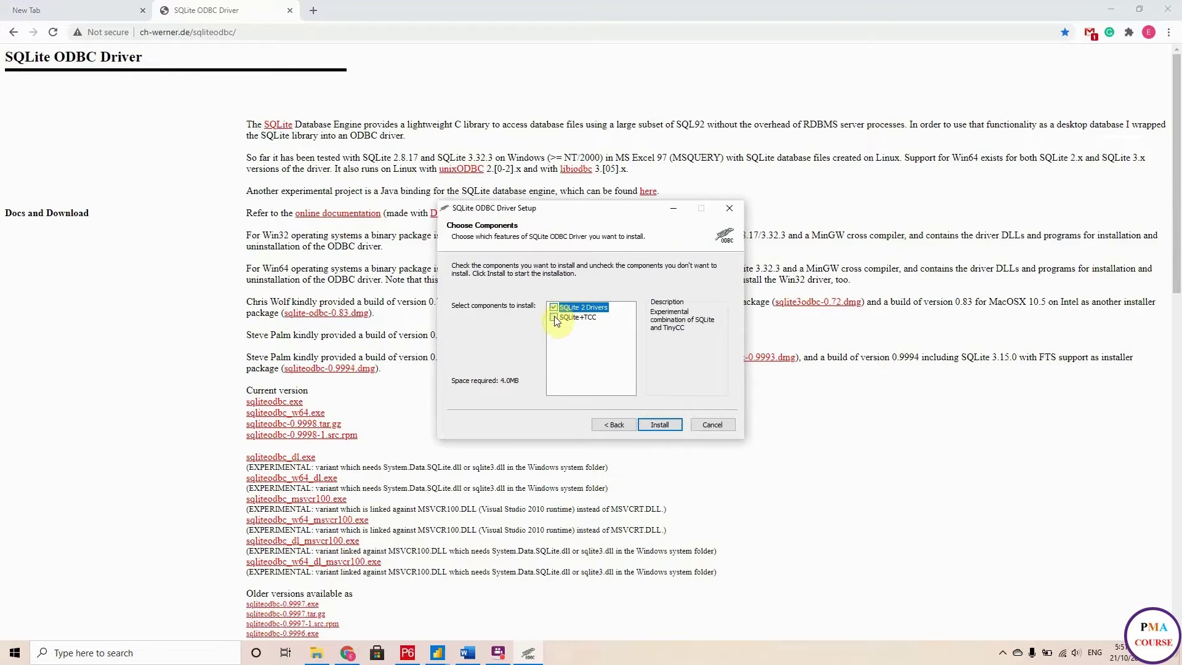
pyautogui.click(667, 430)
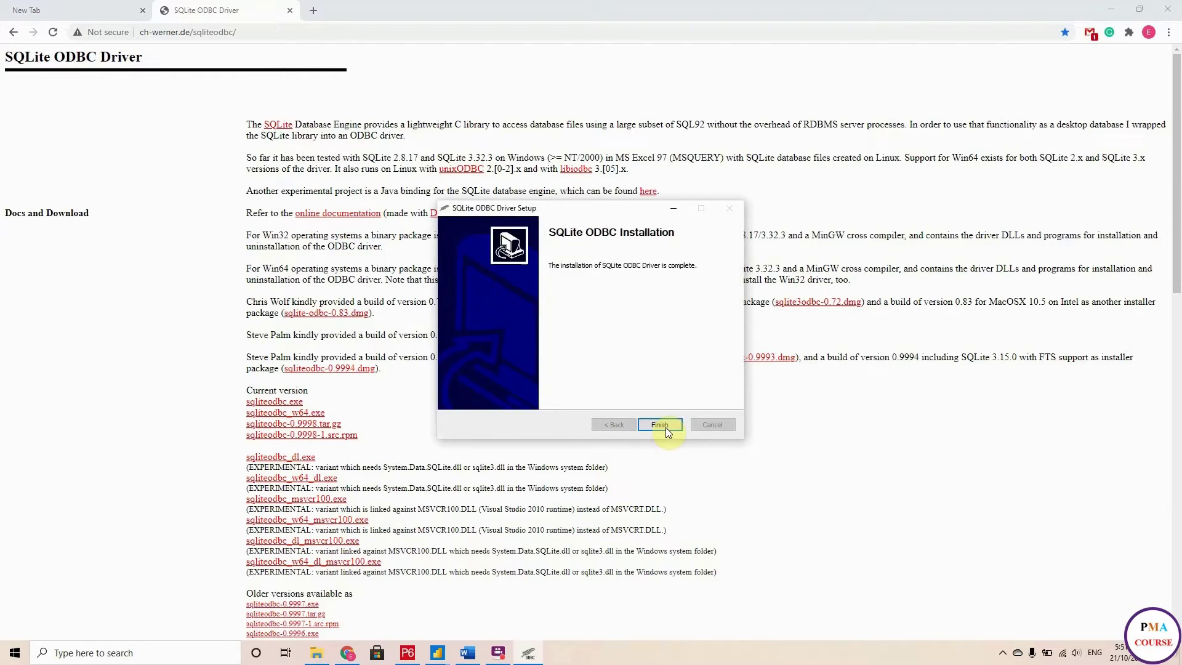
pyautogui.click(667, 427)
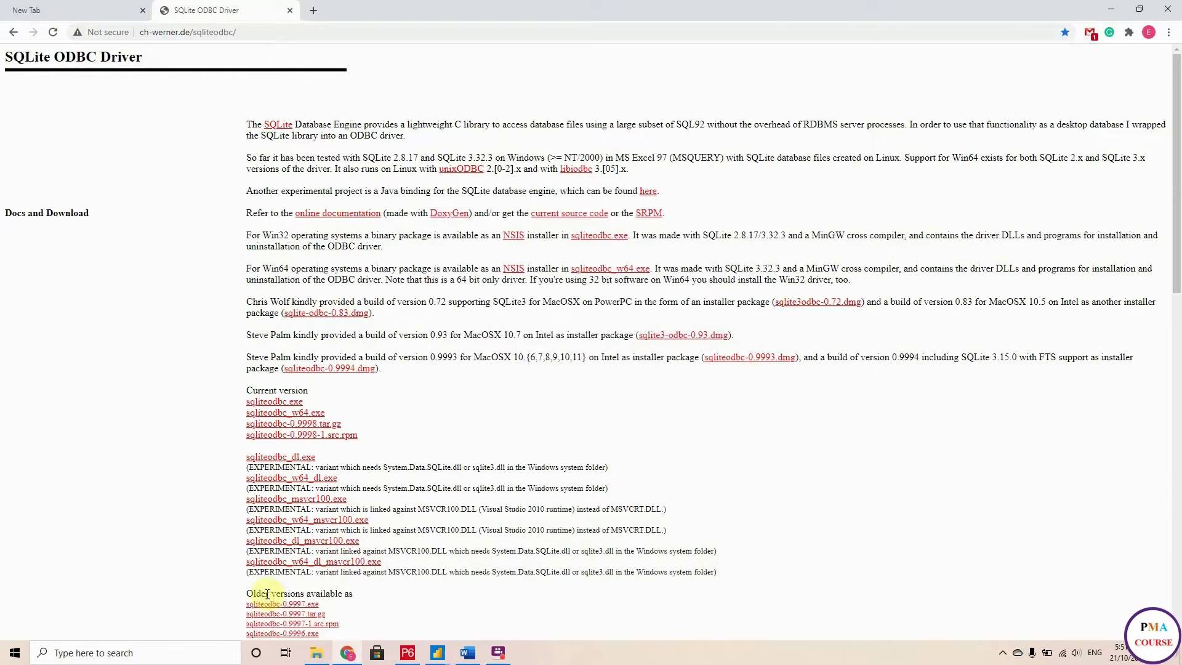
# Step: Open the 64-bit ODBC Data Source Administrator and start a new SQLite3 ODBC Driver source
pyautogui.click(11, 655)
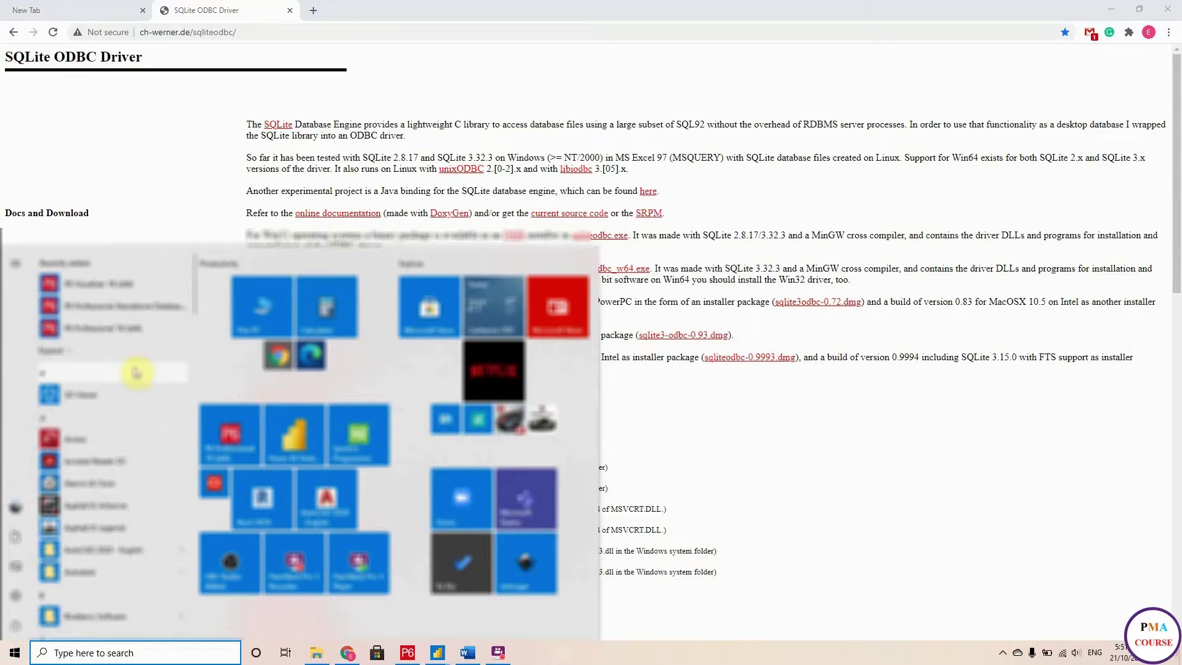
pyautogui.write('ODBC')
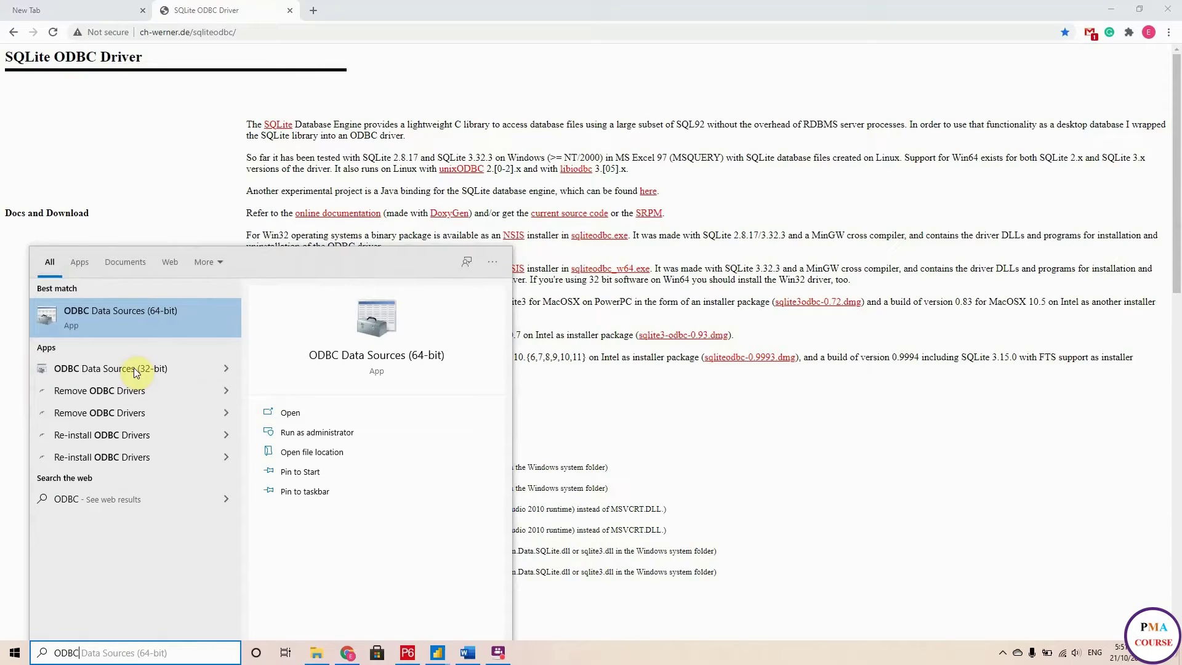
pyautogui.click(104, 314)
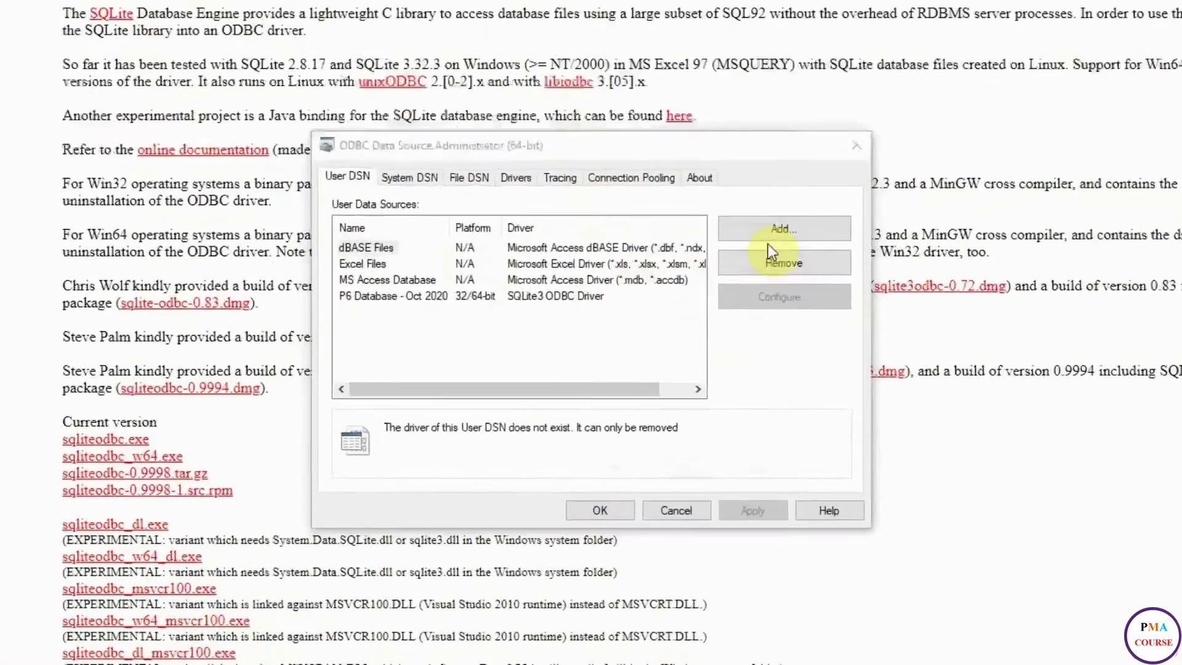
pyautogui.click(716, 264)
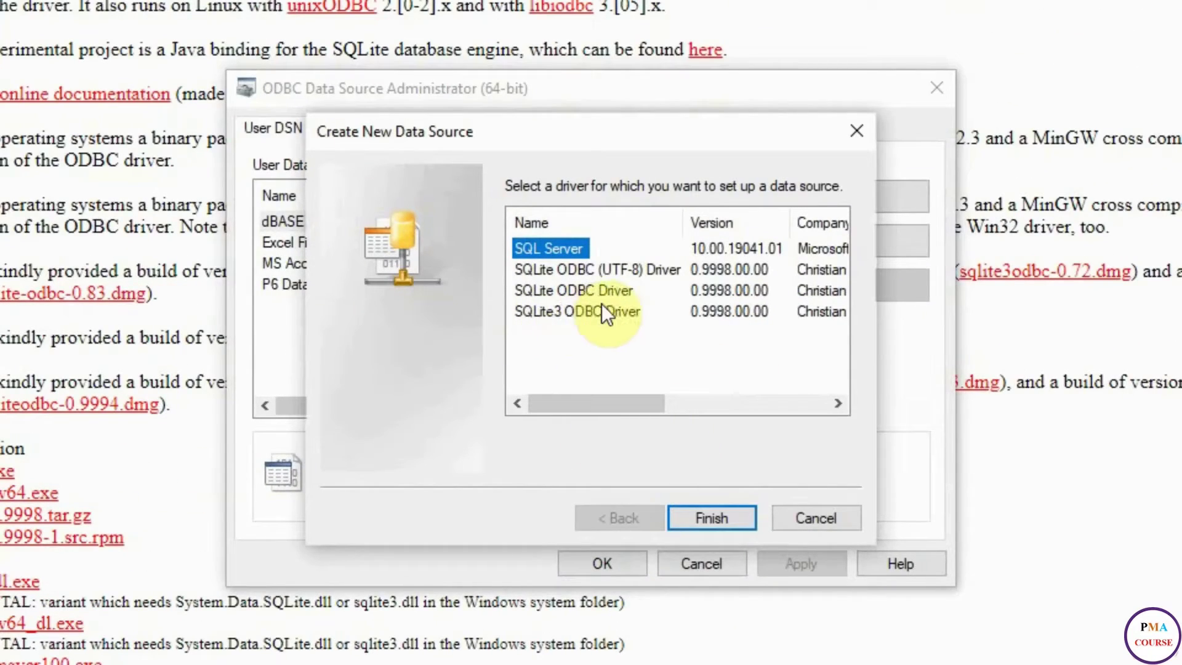
pyautogui.click(622, 309)
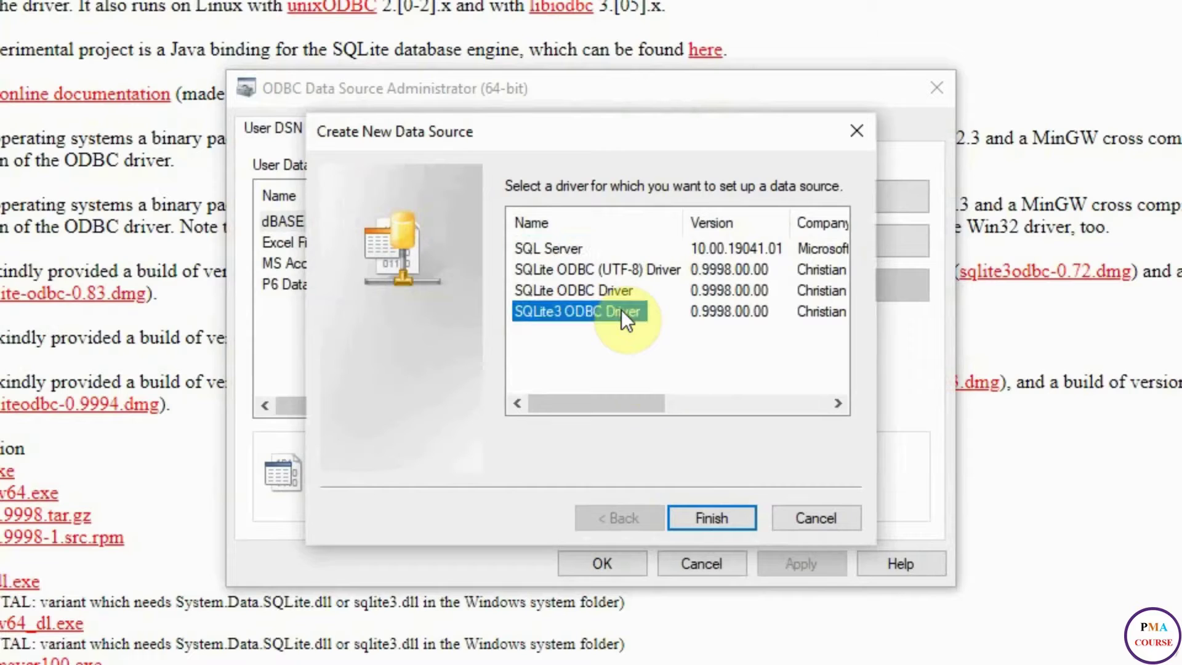
# Step: Name the DSN 'Planning Database ##' and point it to the PPMDBSQLite database file
pyautogui.click(718, 515)
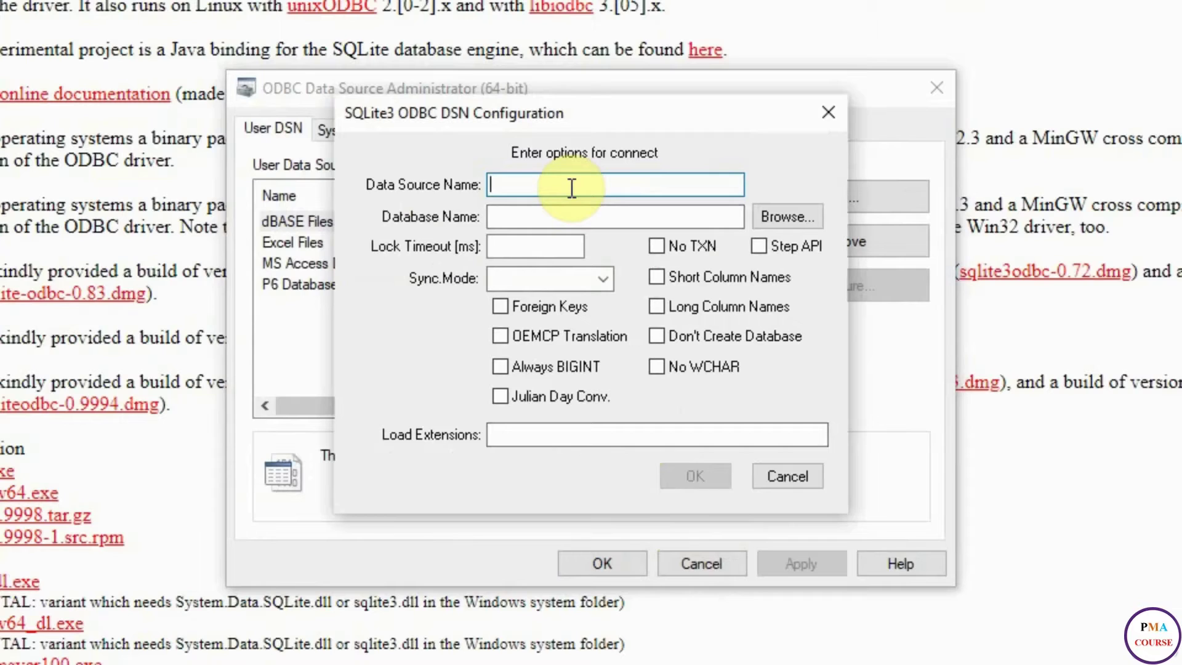
pyautogui.write('P')
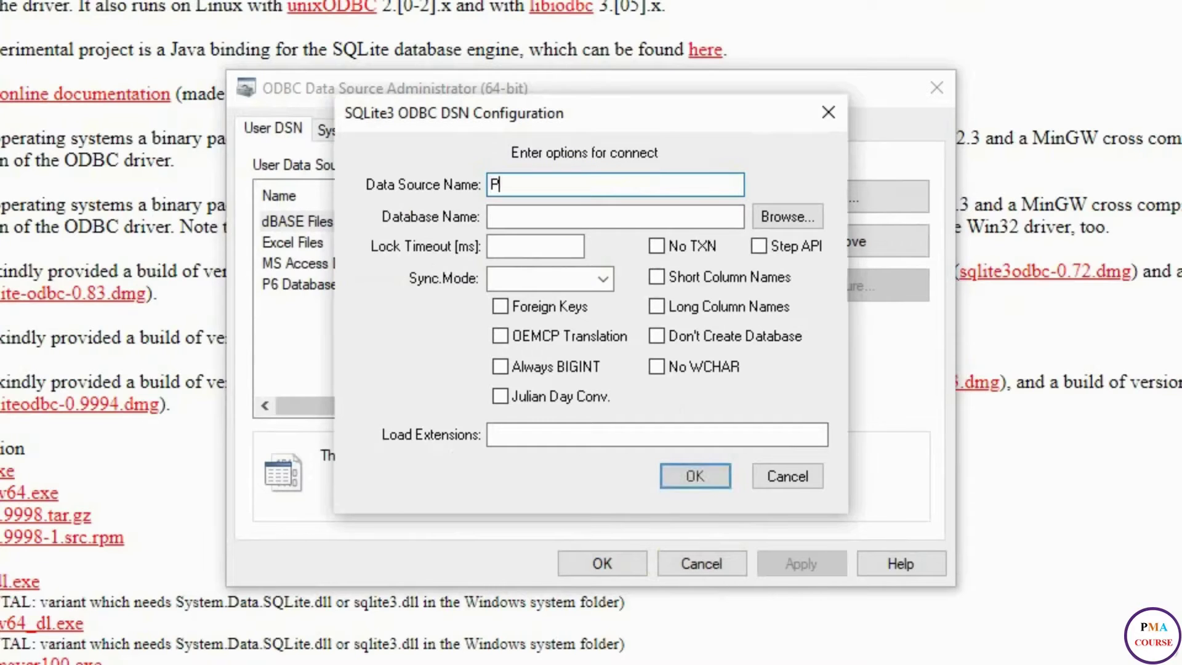
pyautogui.write('lanning ')
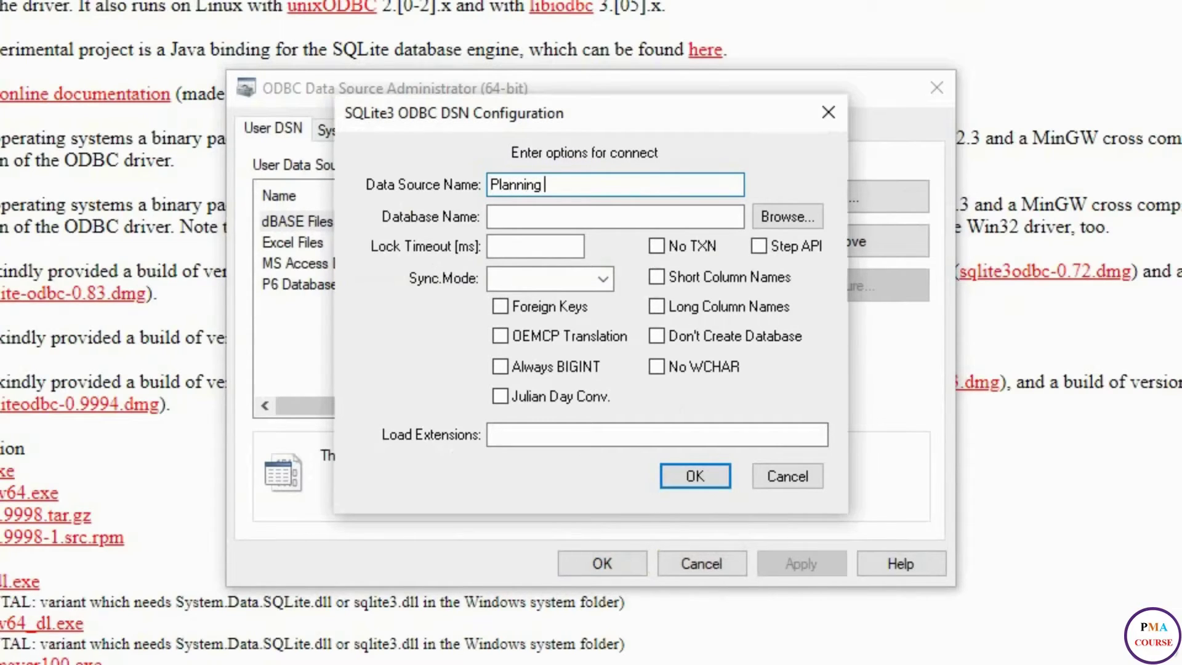
pyautogui.write('Database ##')
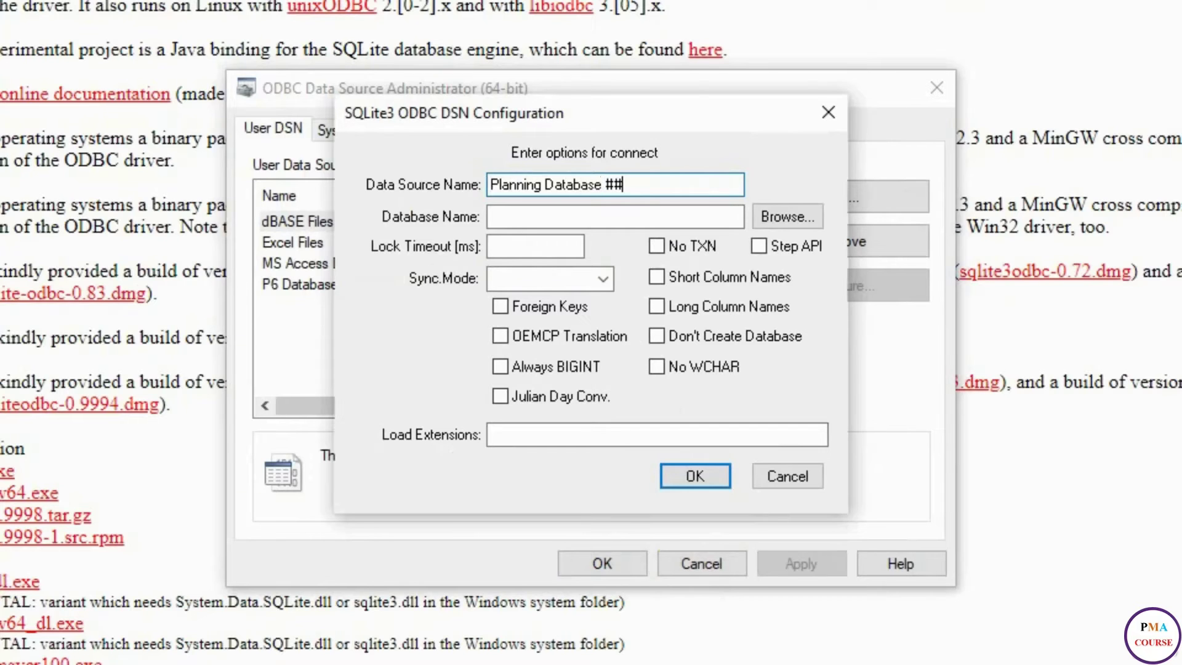
pyautogui.click(779, 215)
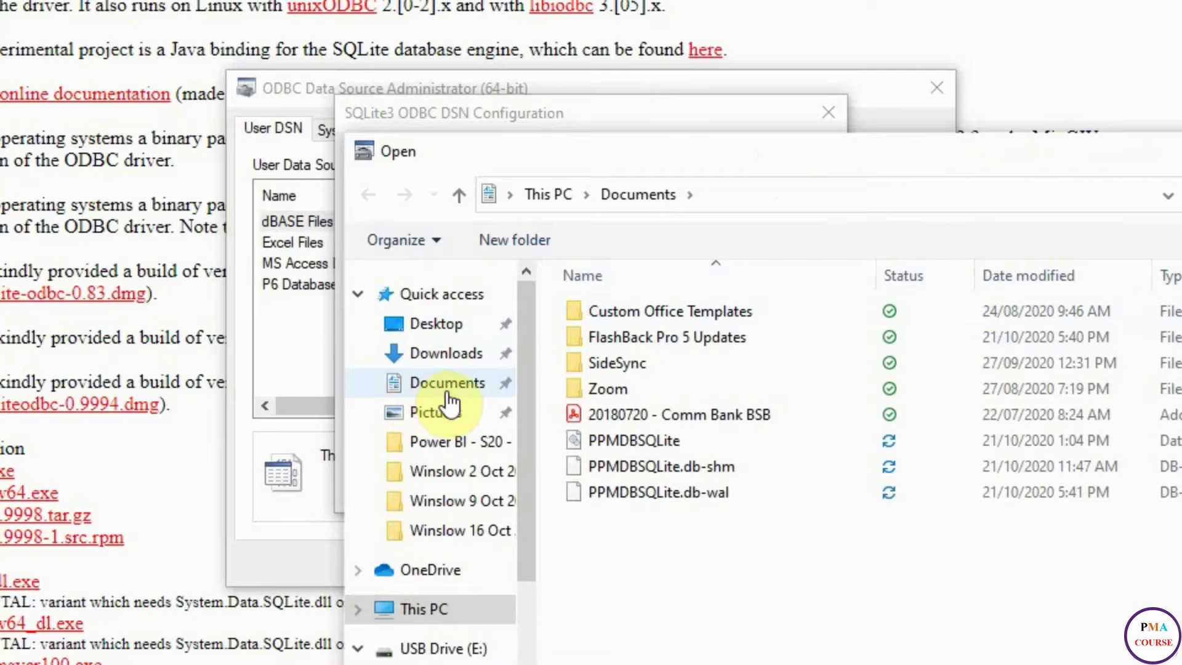
pyautogui.doubleClick(653, 448)
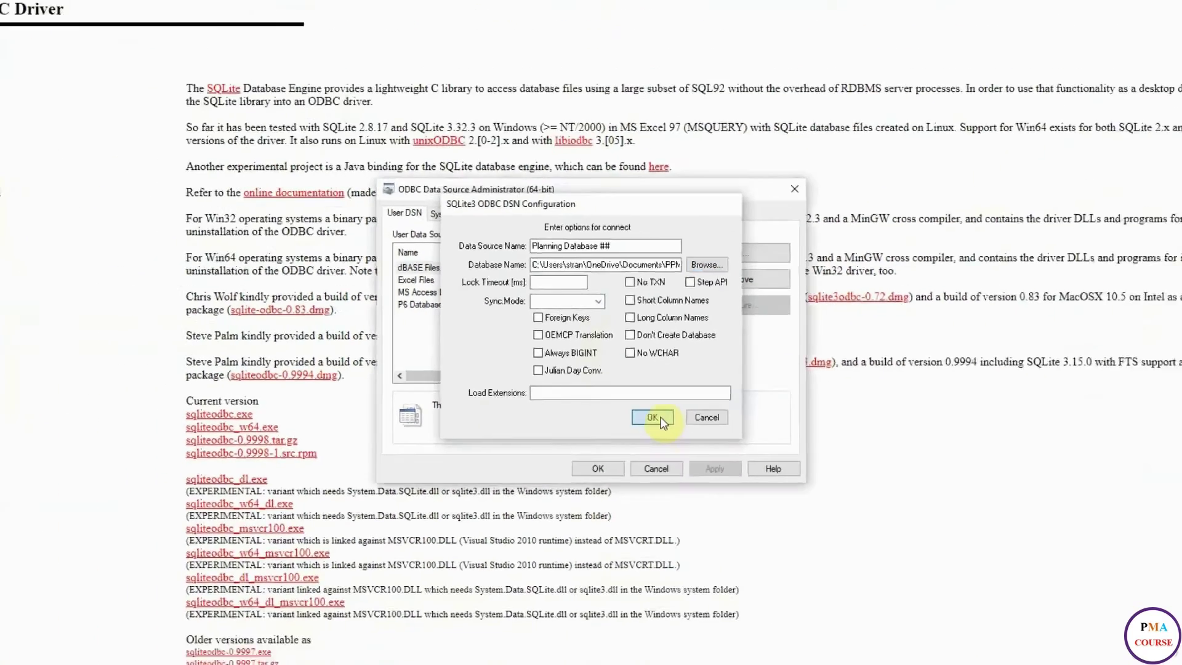
pyautogui.click(684, 457)
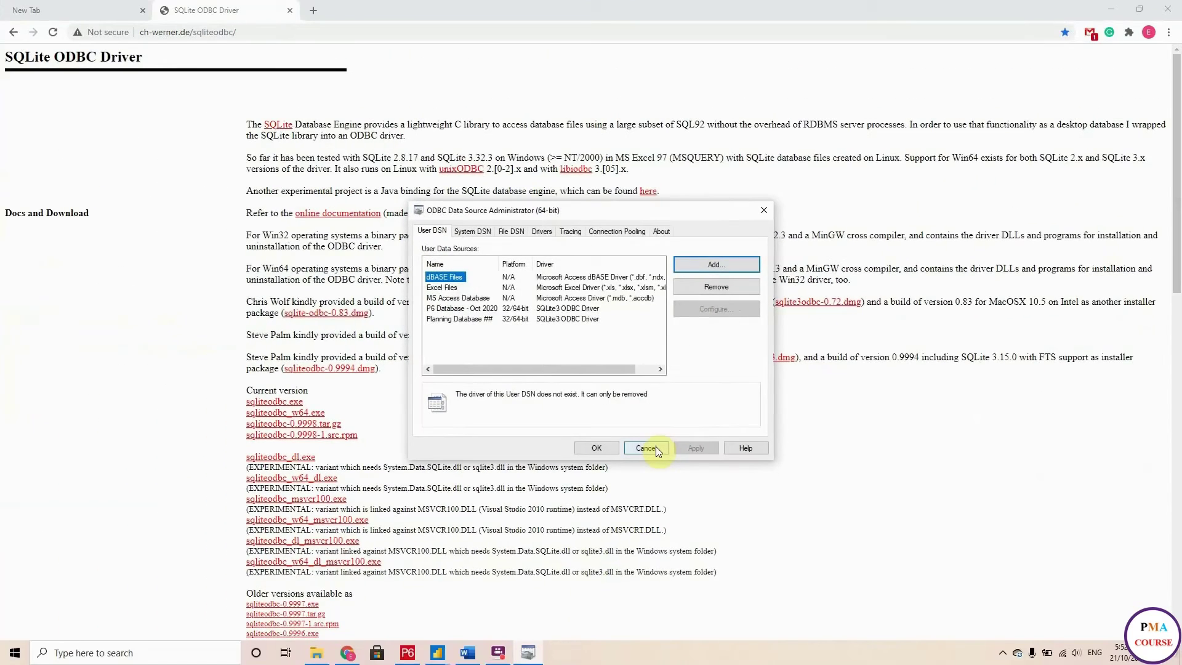
# Step: Close the ODBC Administrator, then in Power BI search the full Get Data catalogue for 'odbc'
pyautogui.click(604, 449)
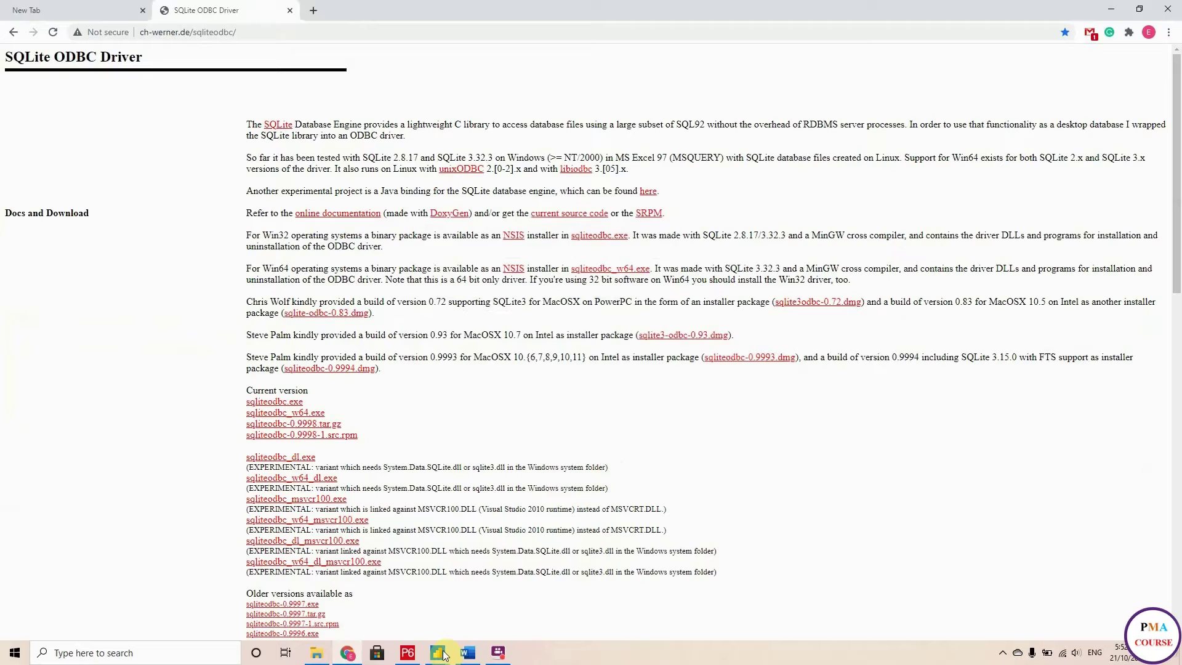
pyautogui.moveTo(438, 653)
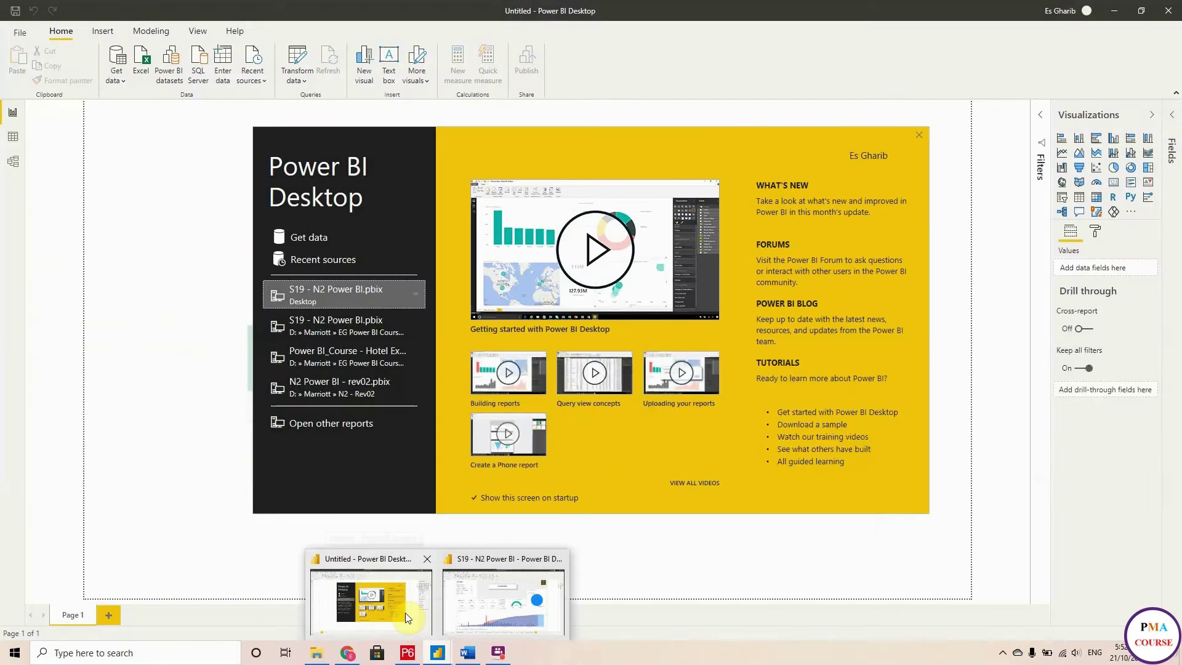
pyautogui.click(405, 612)
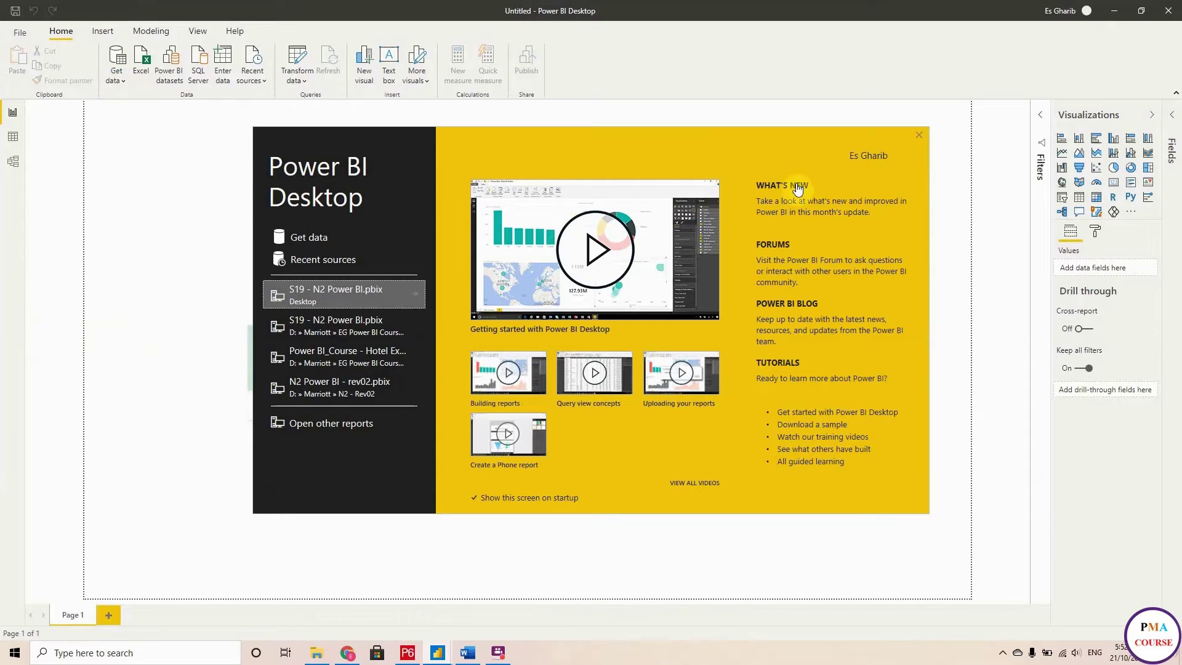
pyautogui.click(920, 134)
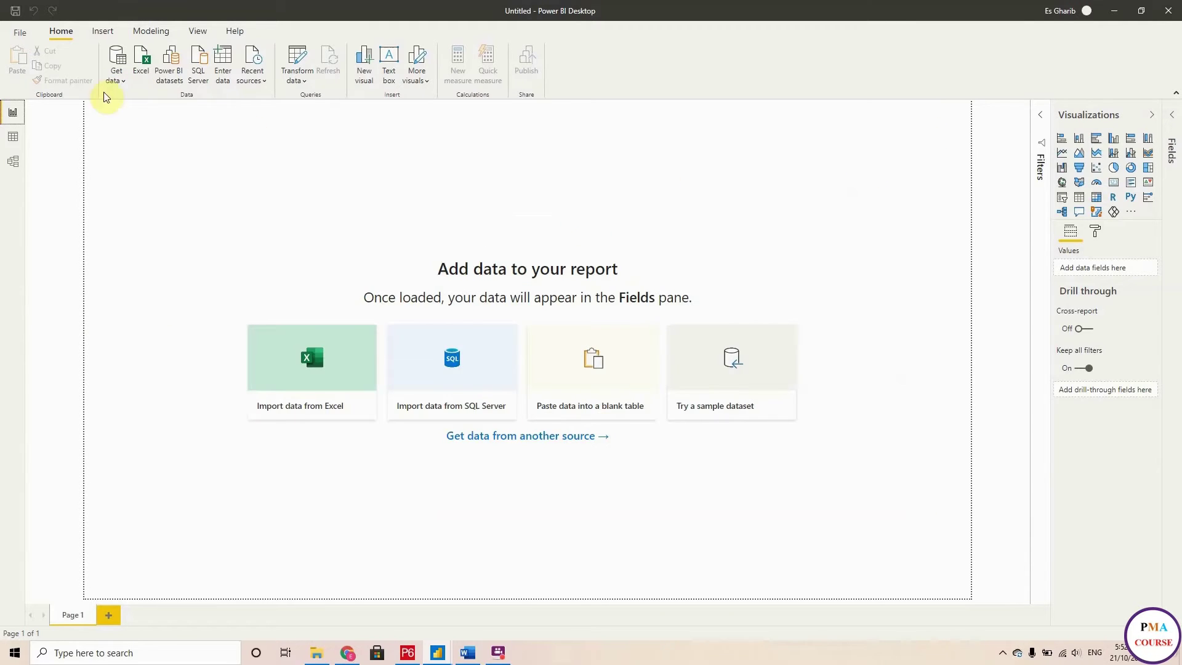
pyautogui.click(116, 77)
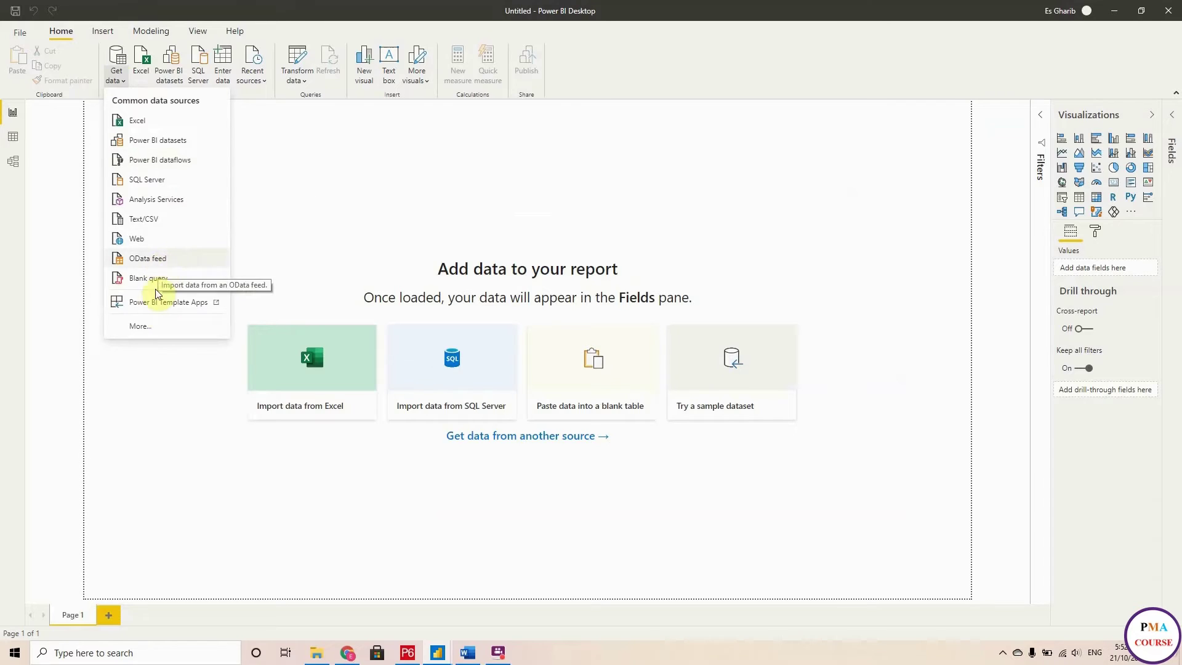
pyautogui.click(151, 325)
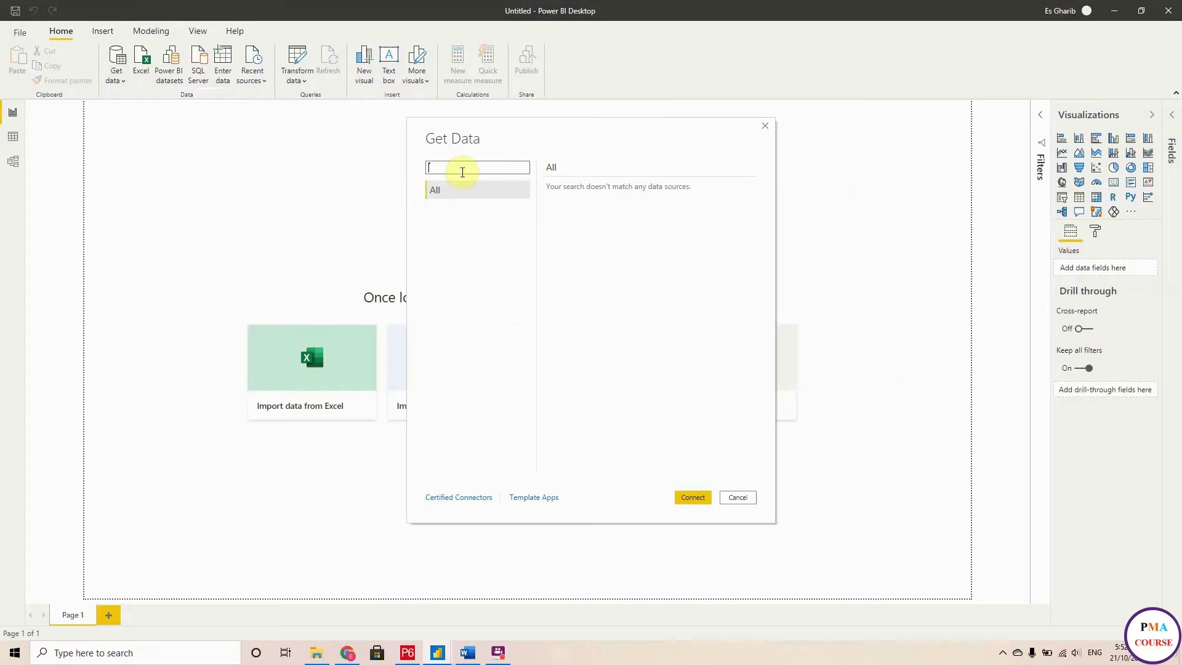
pyautogui.write('od')
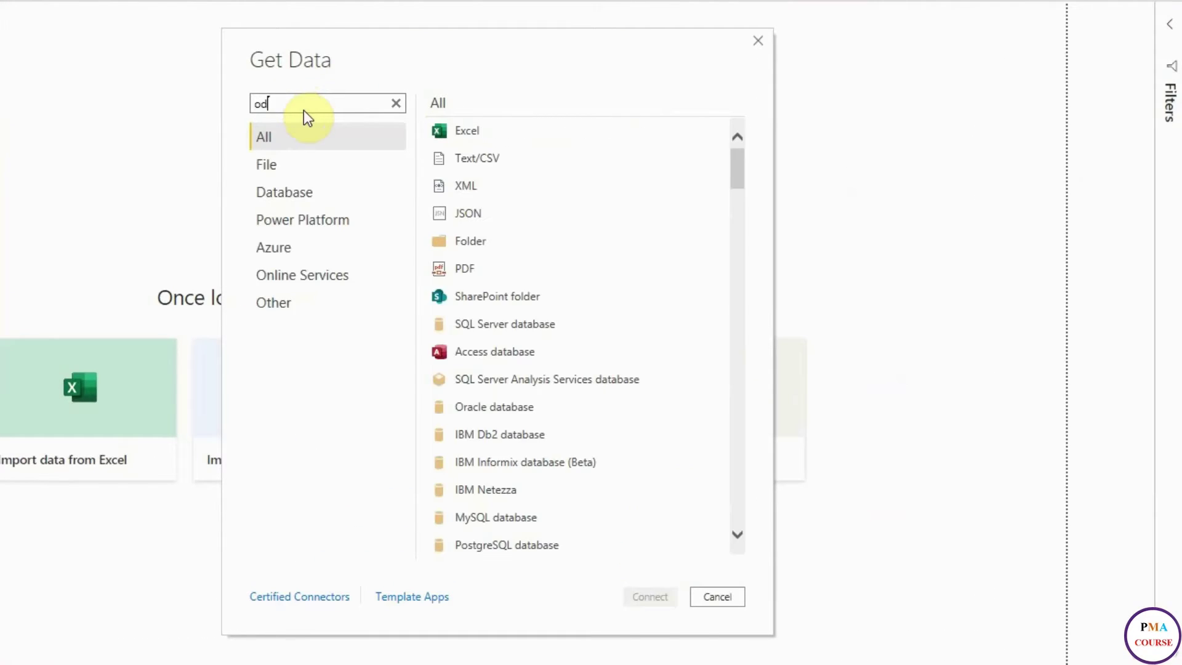
pyautogui.write('bc')
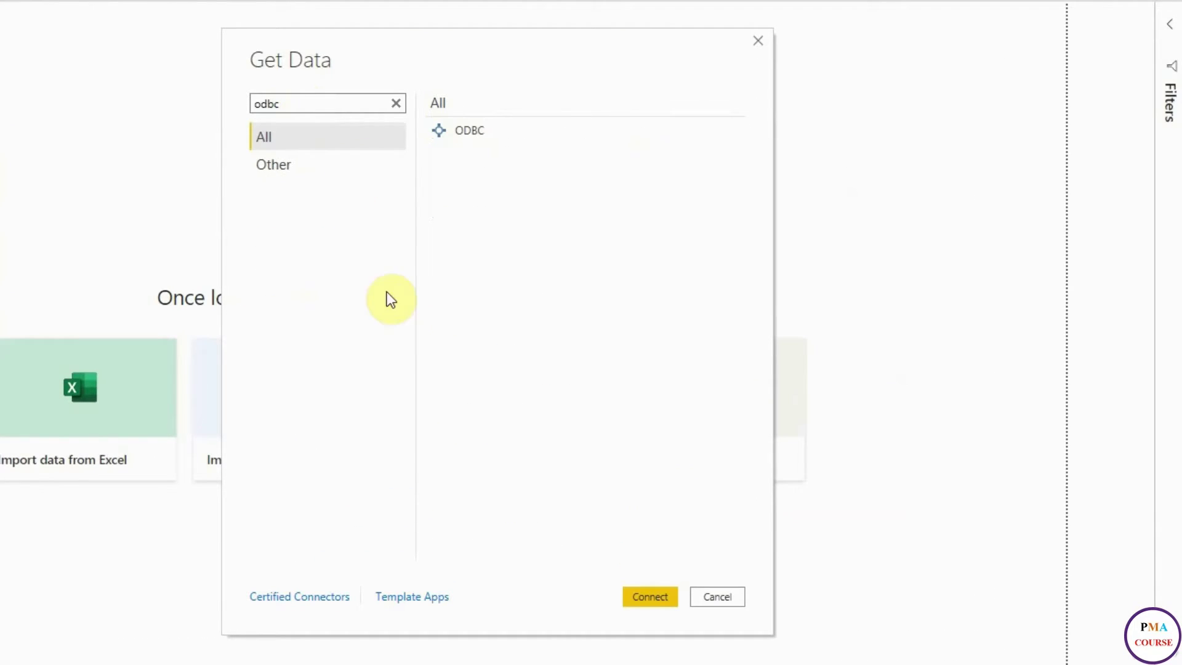
# Step: Connect via ODBC to the Planning Database ## DSN, entering the database username and password
pyautogui.click(490, 129)
pyautogui.click(490, 129)
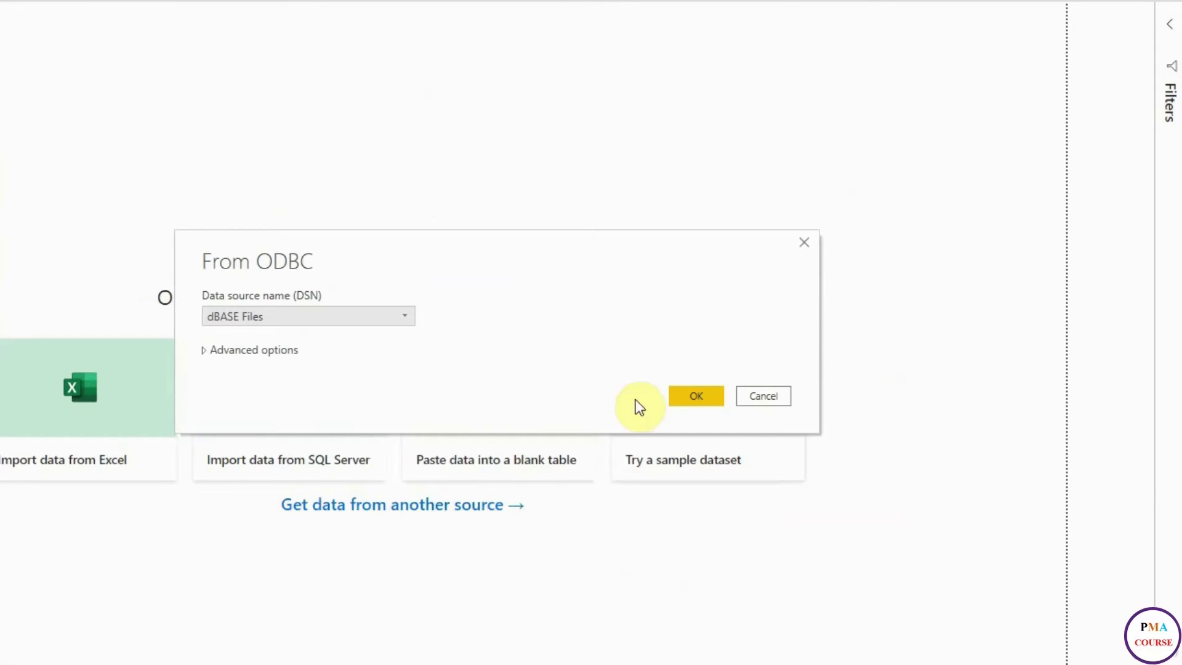
pyautogui.click(356, 316)
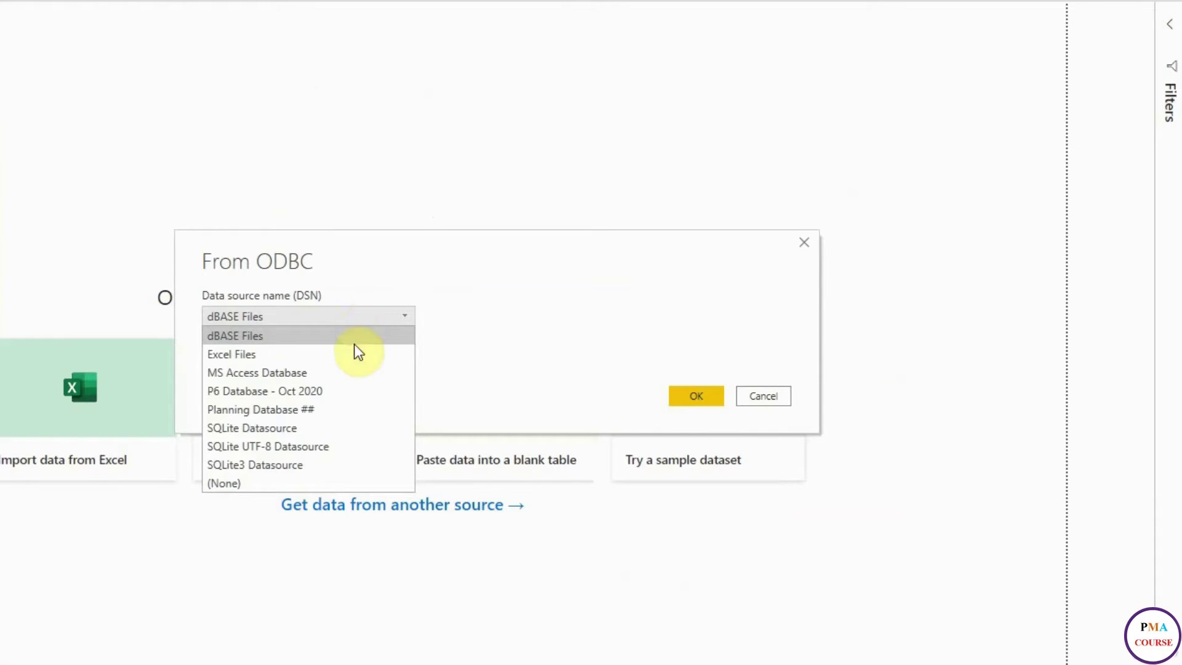
pyautogui.click(283, 409)
pyautogui.click(680, 396)
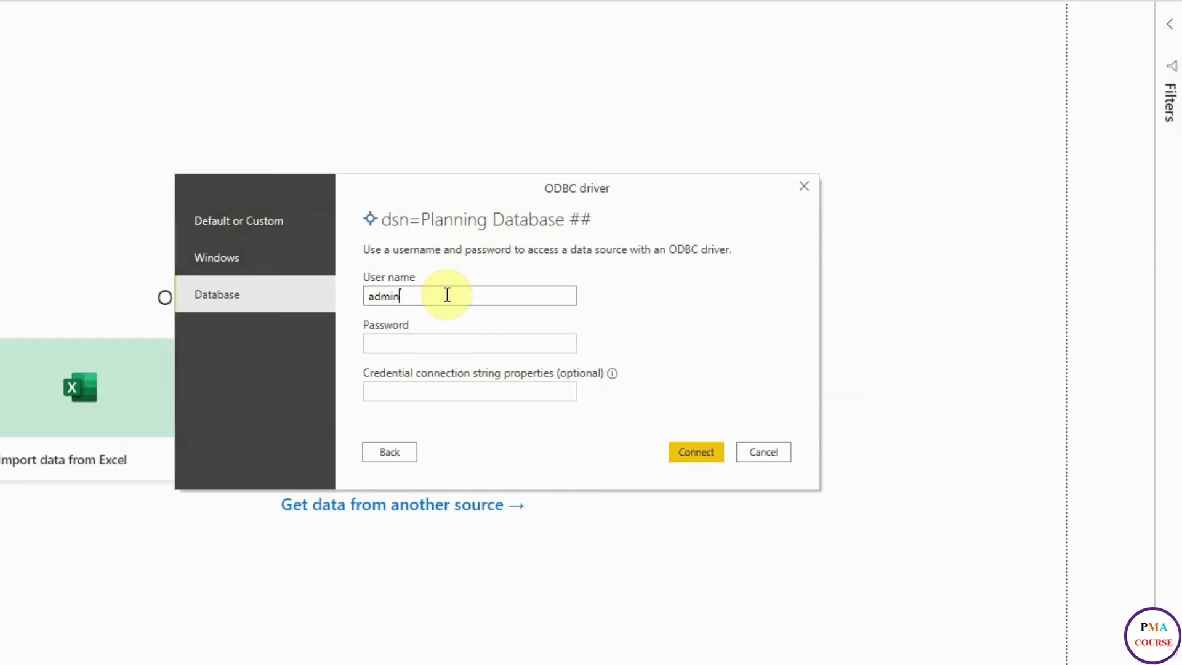
pyautogui.press('Tab')
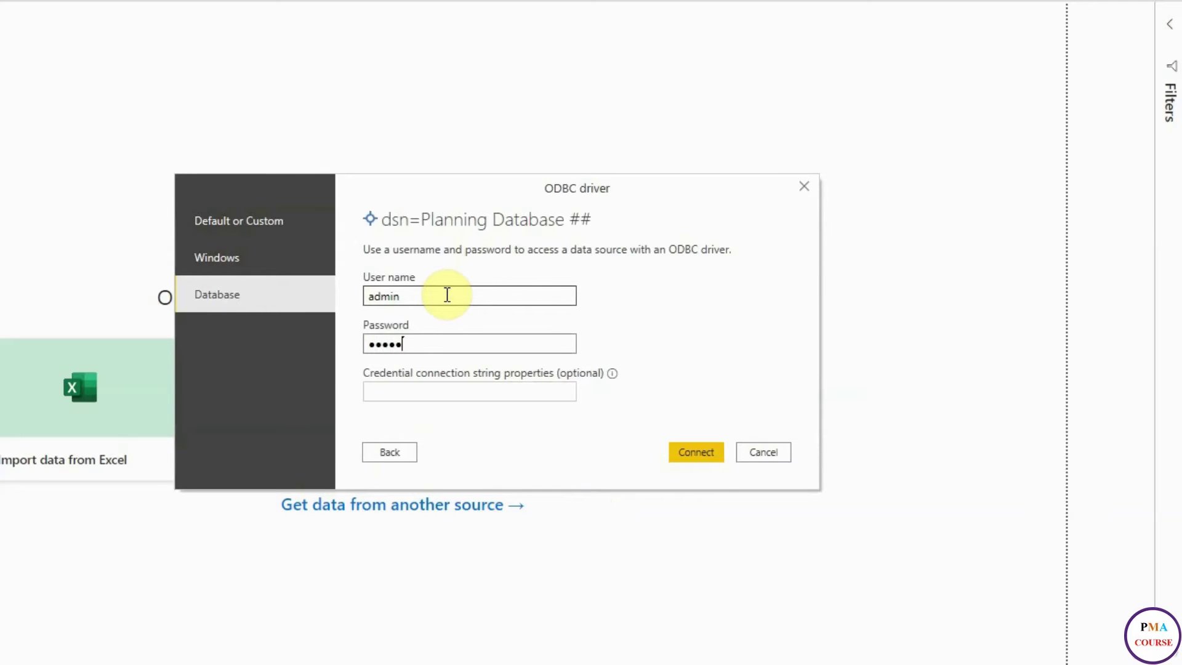
pyautogui.click(685, 456)
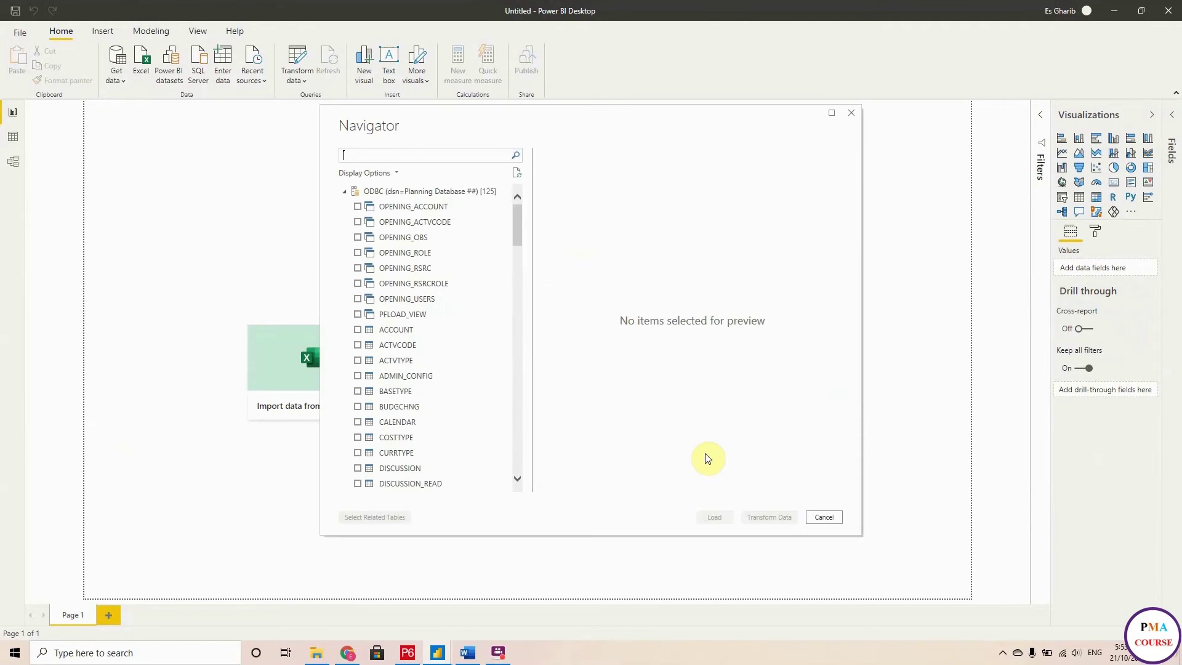
# Step: Search the Navigator for 'obs' and task, ticking the OBS and TASK tables
pyautogui.moveTo(516, 224); pyautogui.dragTo(453, 150)
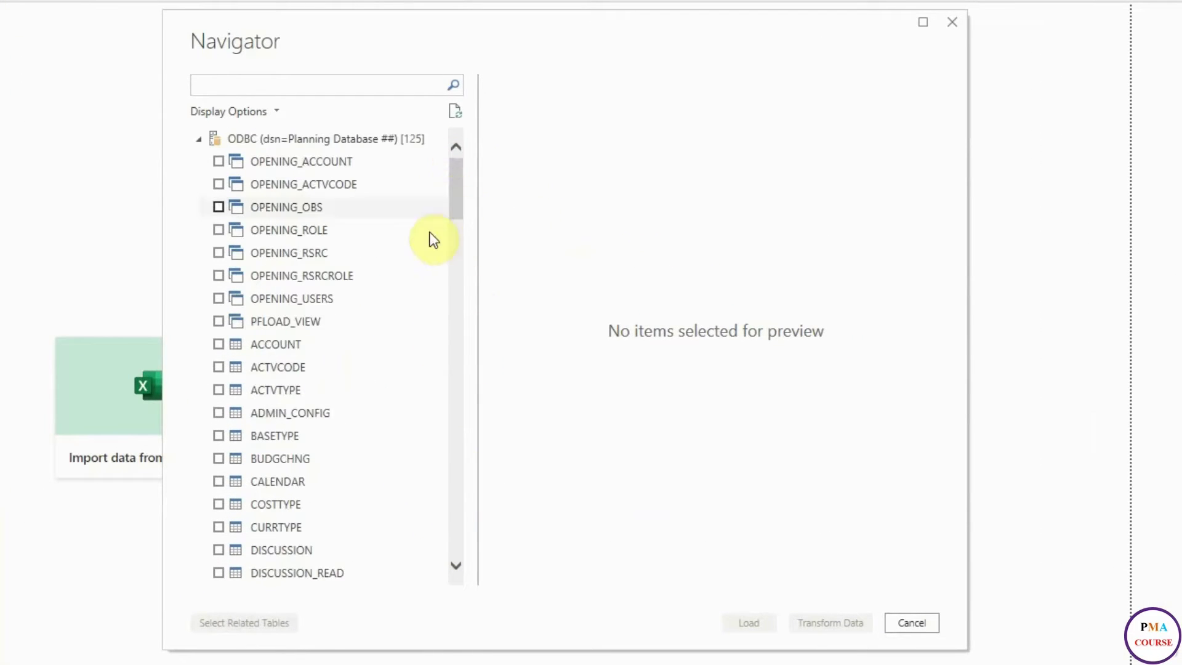
pyautogui.scroll(-2, 393, 275)
pyautogui.scroll(-3, 397, 282)
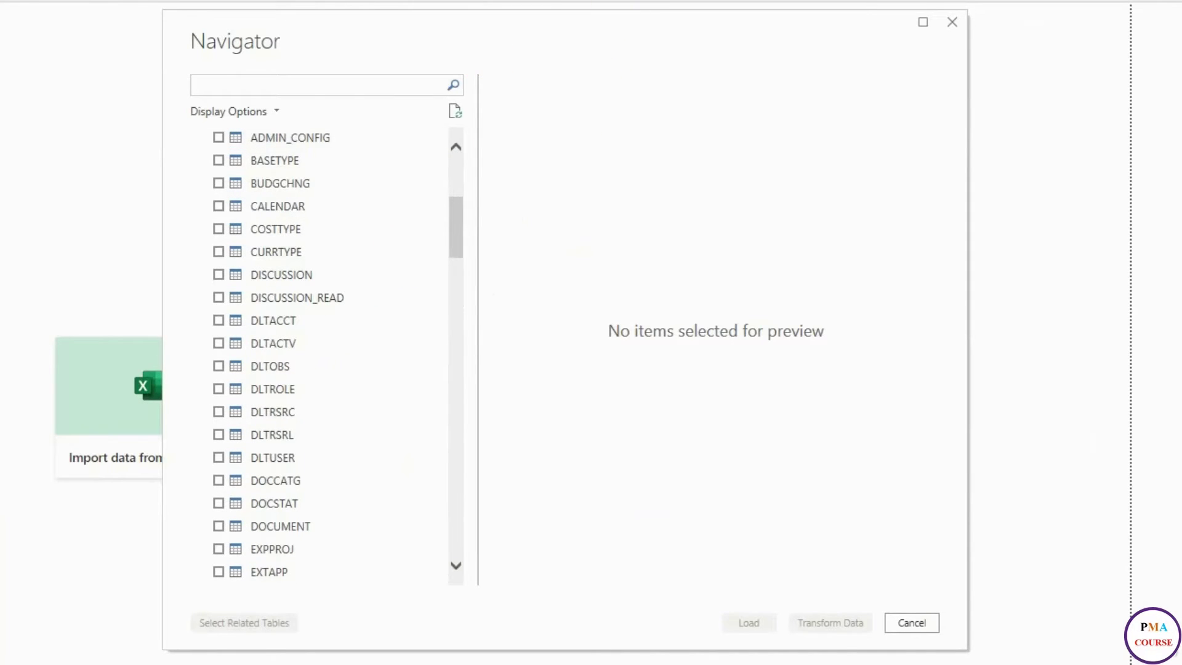
pyautogui.scroll(5, 397, 278)
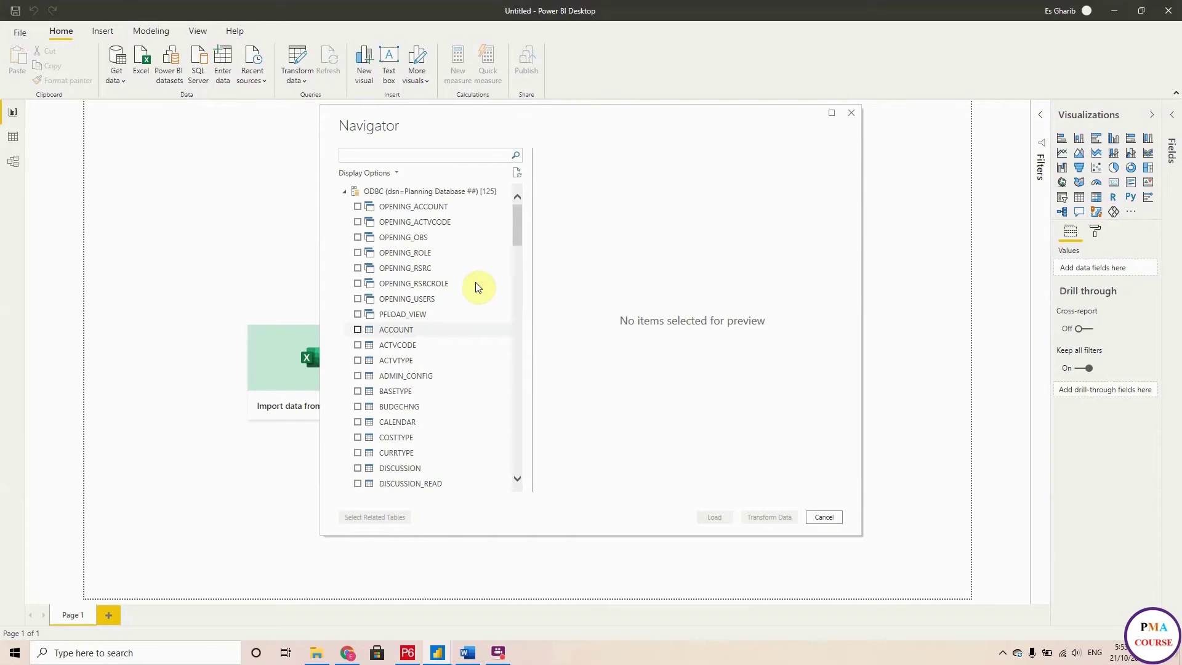
pyautogui.click(441, 153)
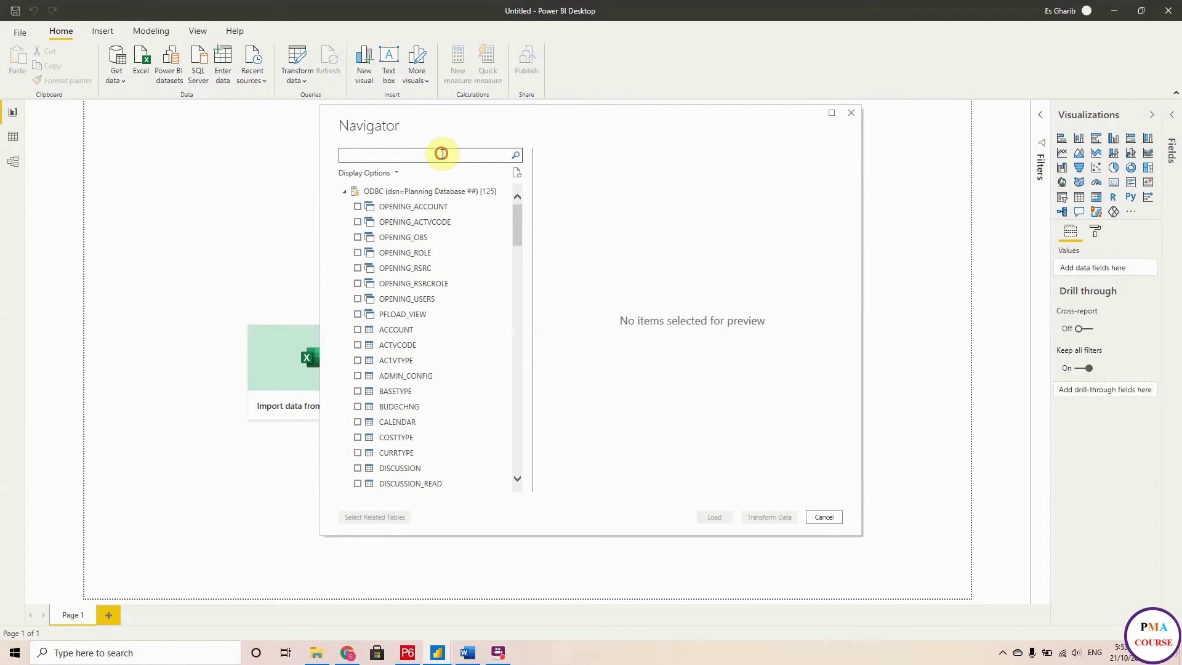
pyautogui.write('ob')
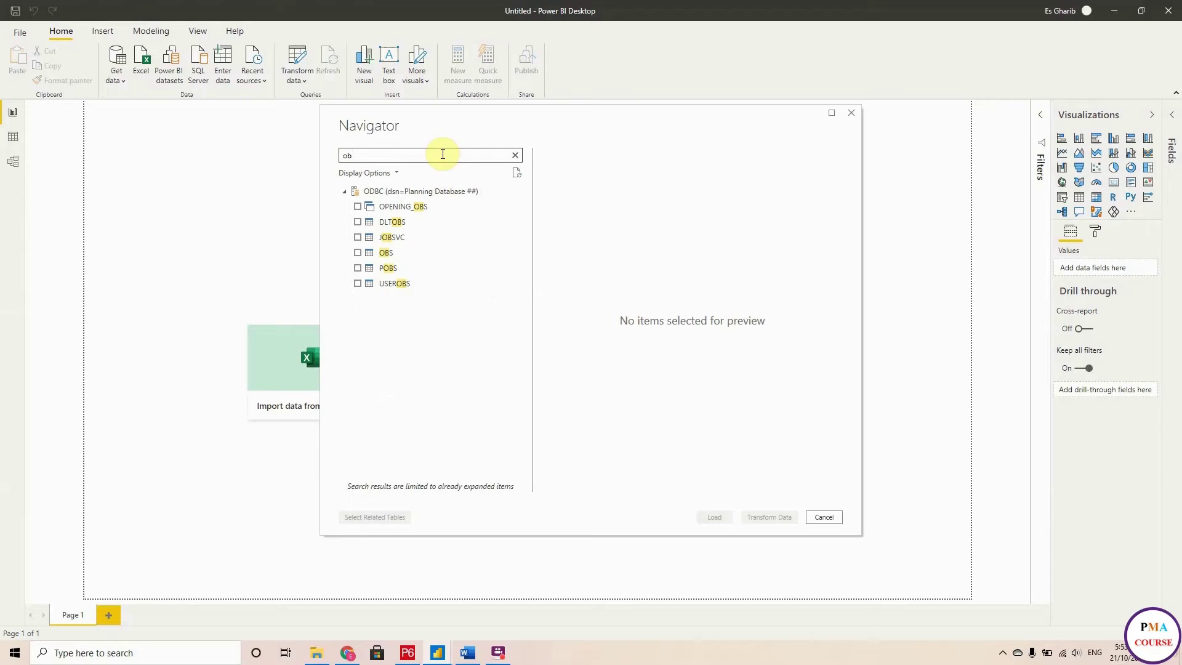
pyautogui.write('s')
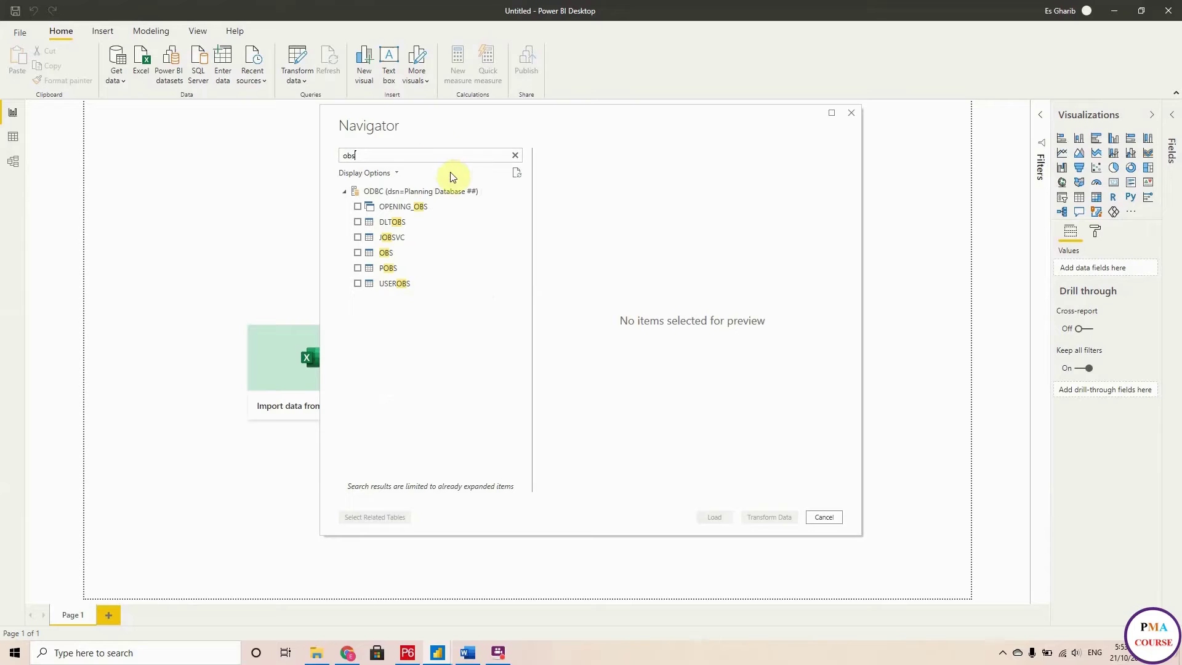
pyautogui.click(358, 253)
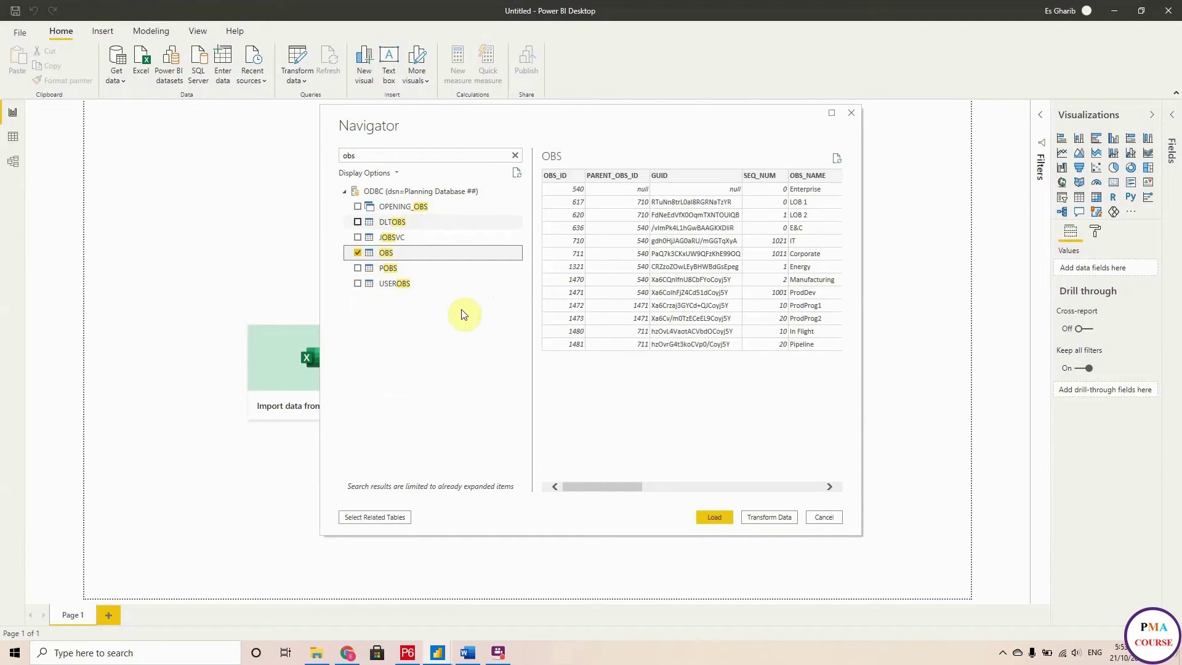
pyautogui.click(452, 154)
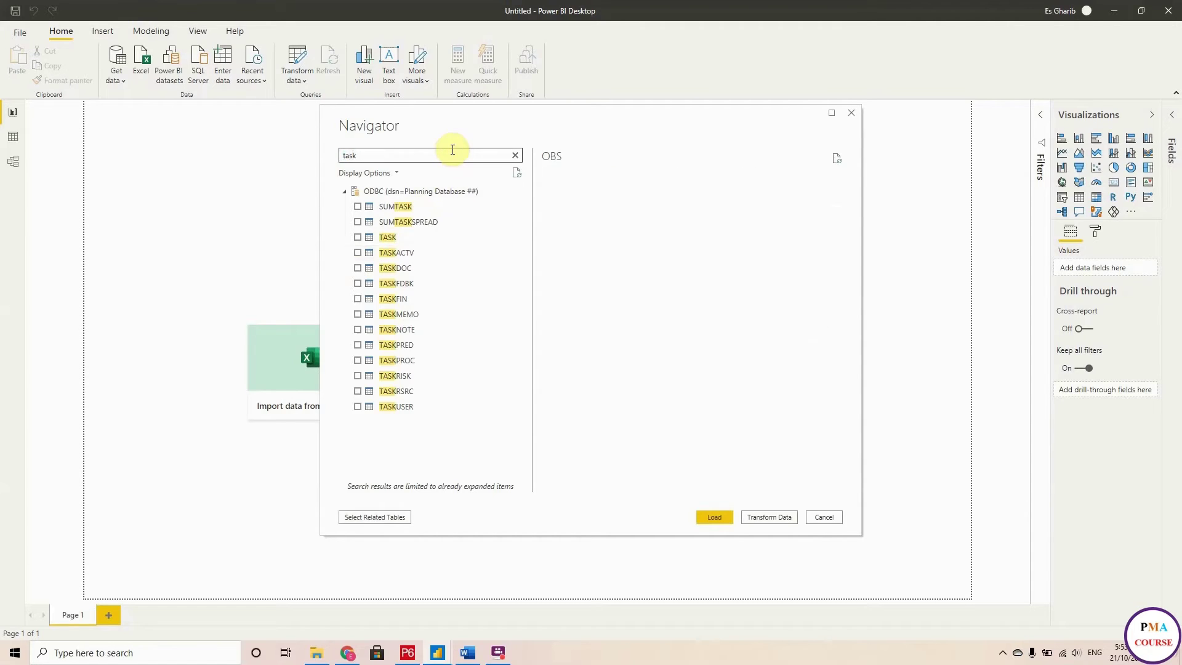
pyautogui.click(357, 237)
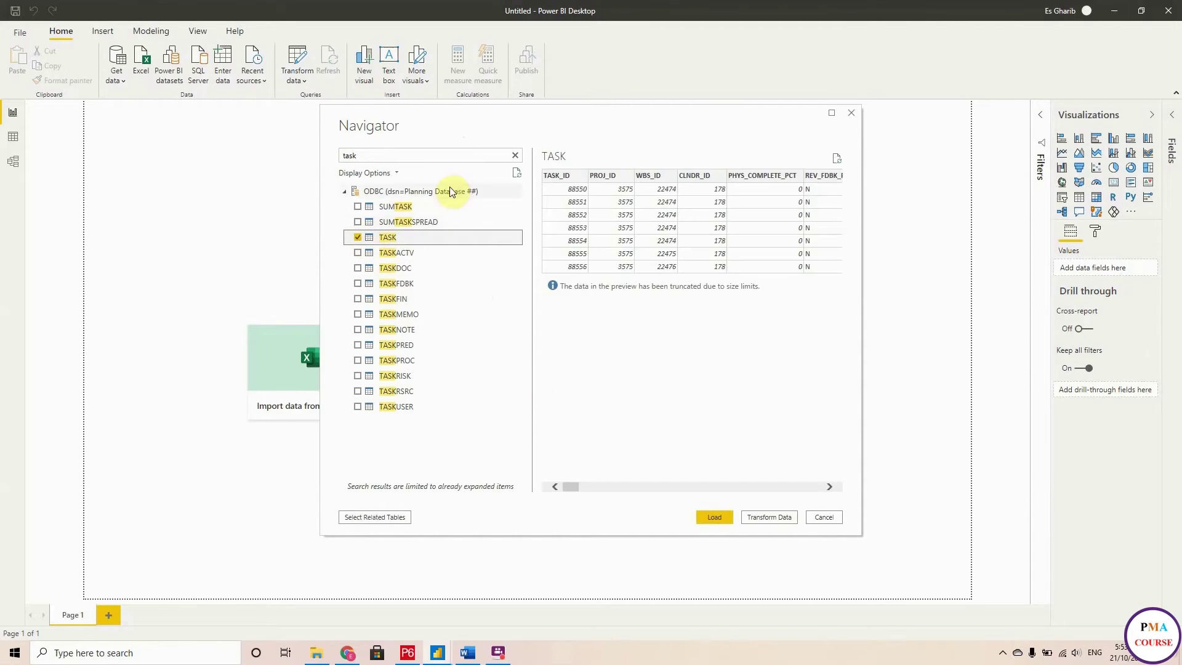
pyautogui.click(465, 157)
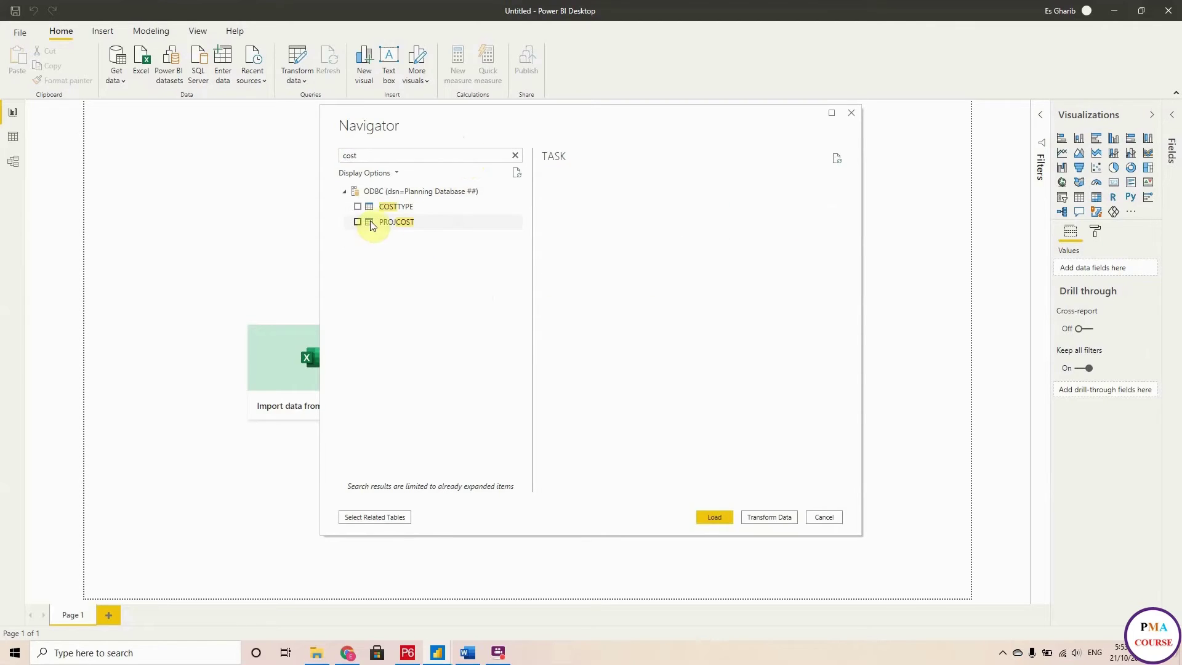
# Step: Tick COSTTYPE and PROJCOST, then search 'calen' and tick CALENDAR
pyautogui.click(358, 208)
pyautogui.click(358, 222)
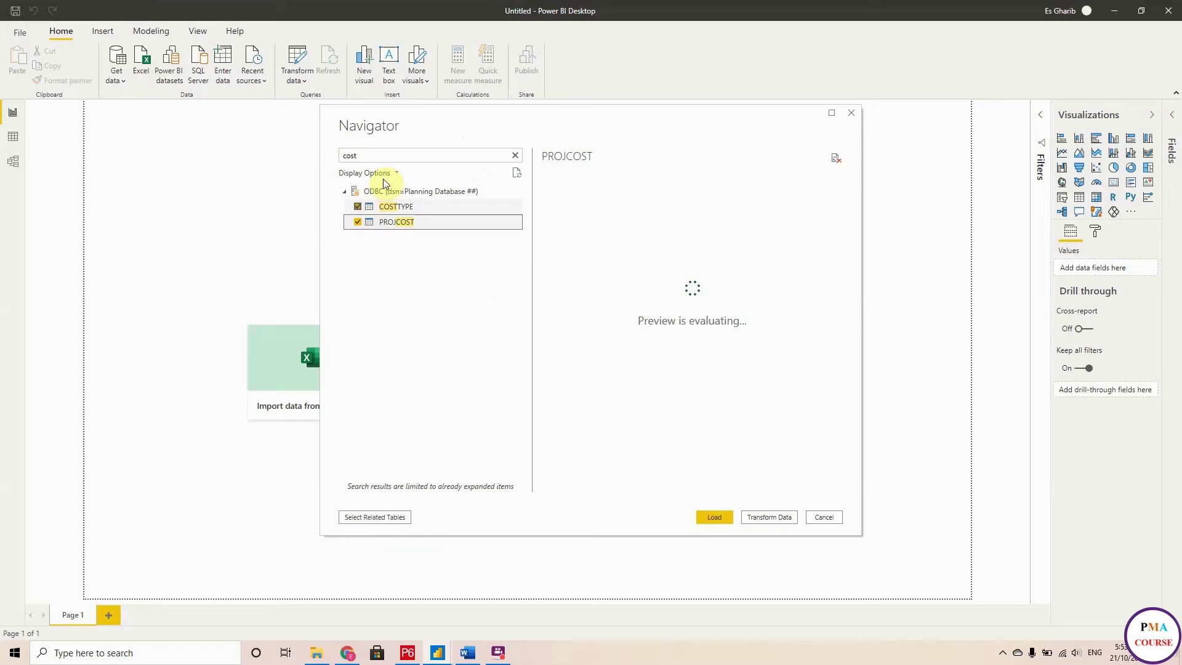
pyautogui.doubleClick(389, 161)
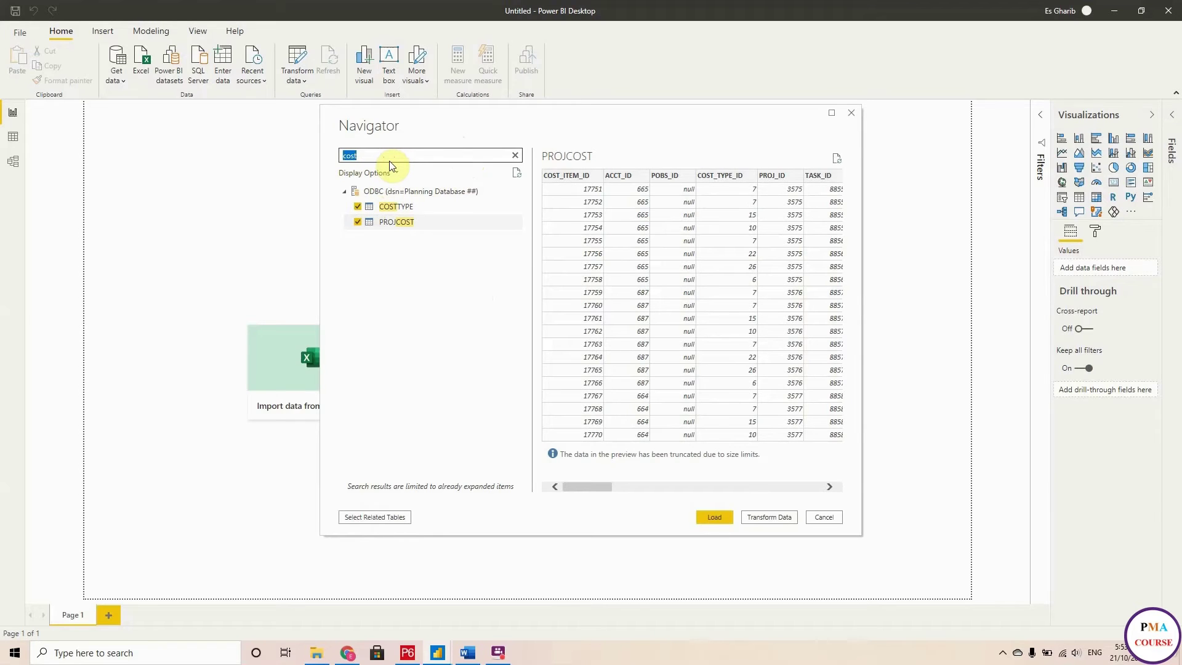
pyautogui.press('BackSpace')
pyautogui.write('c')
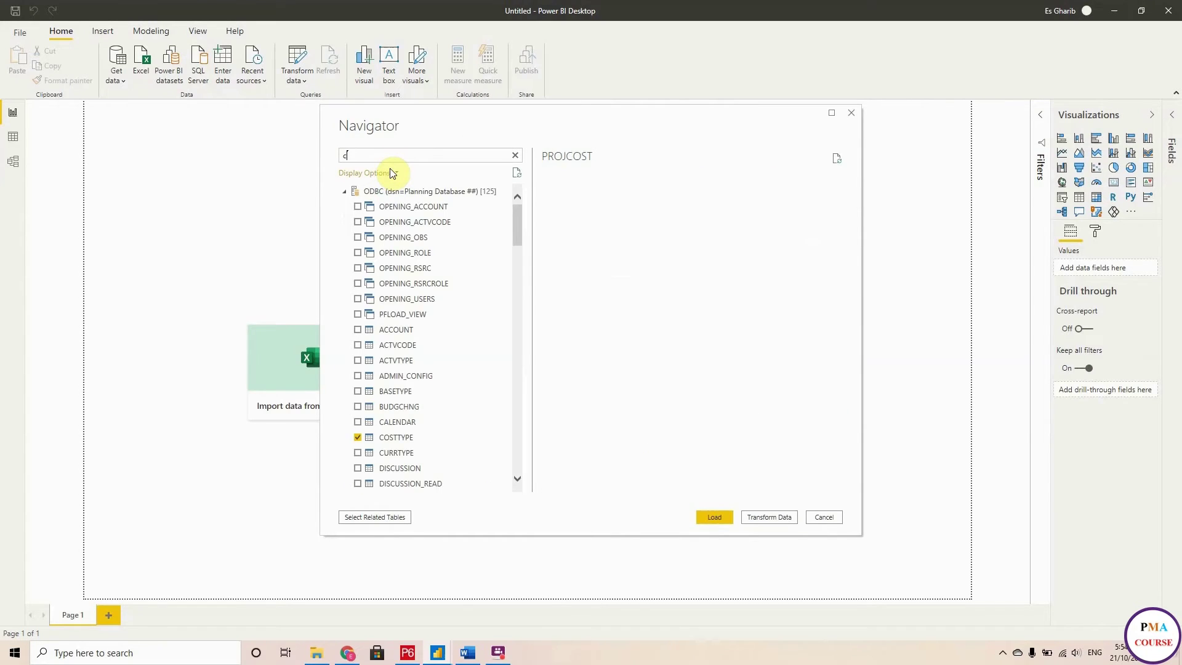
pyautogui.write('alen')
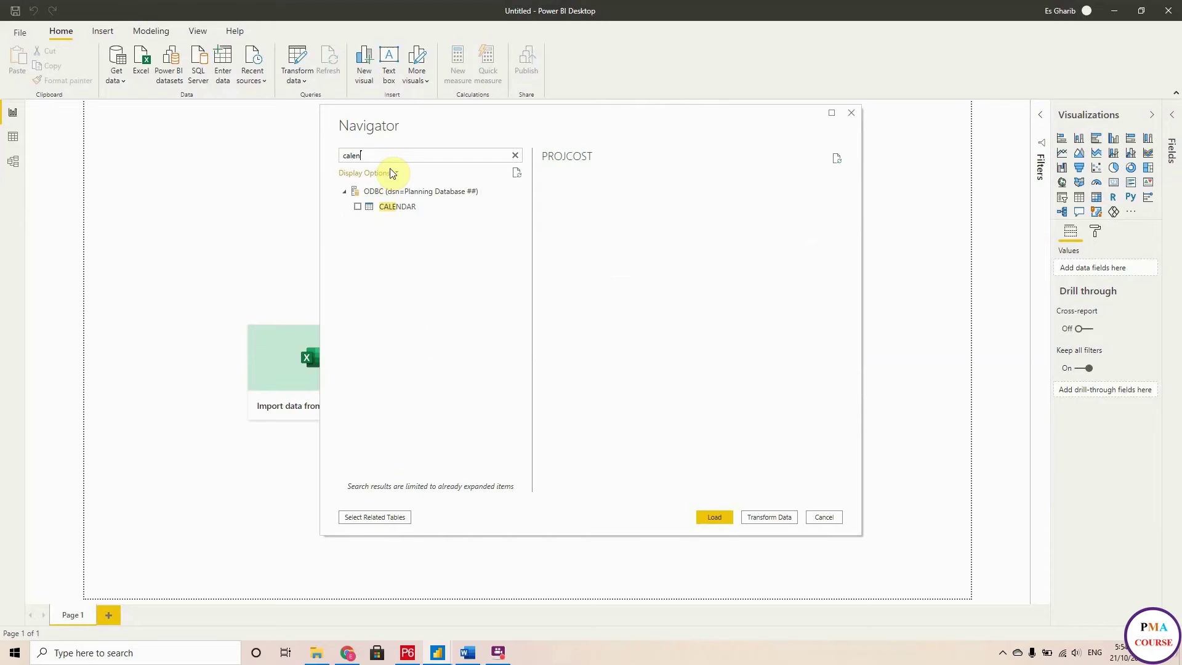
pyautogui.click(357, 208)
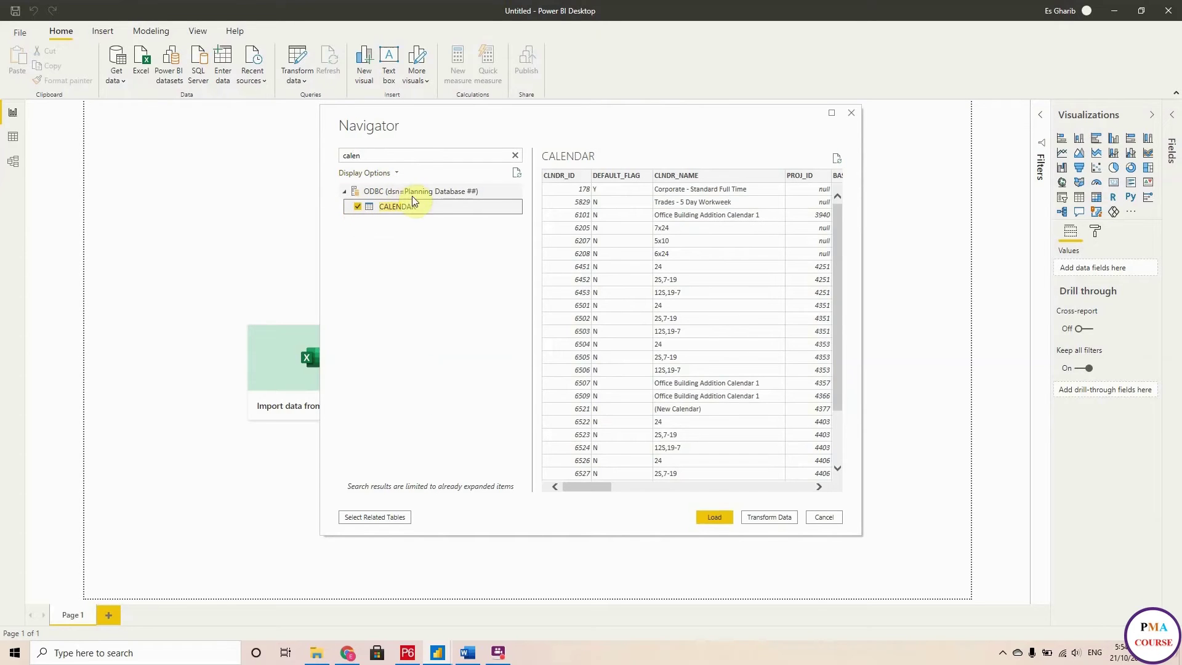
# Step: Search 're' to tick TASKPRED, then 'project' to tick PROJECT
pyautogui.doubleClick(416, 156)
pyautogui.write('re')
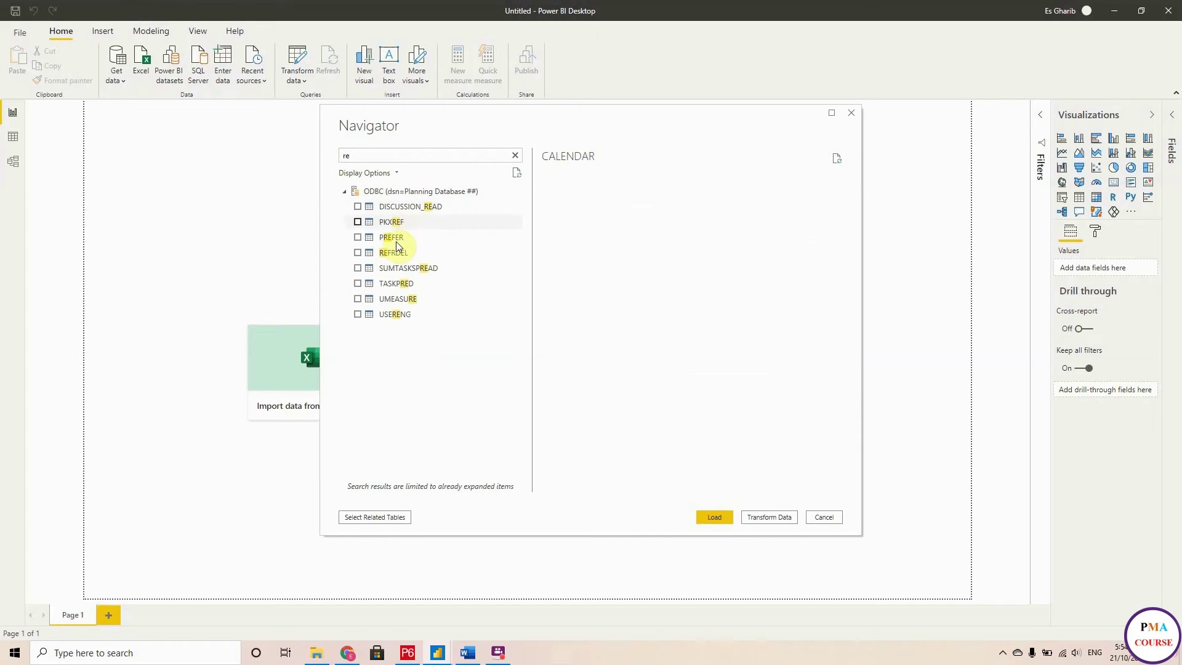
pyautogui.click(357, 283)
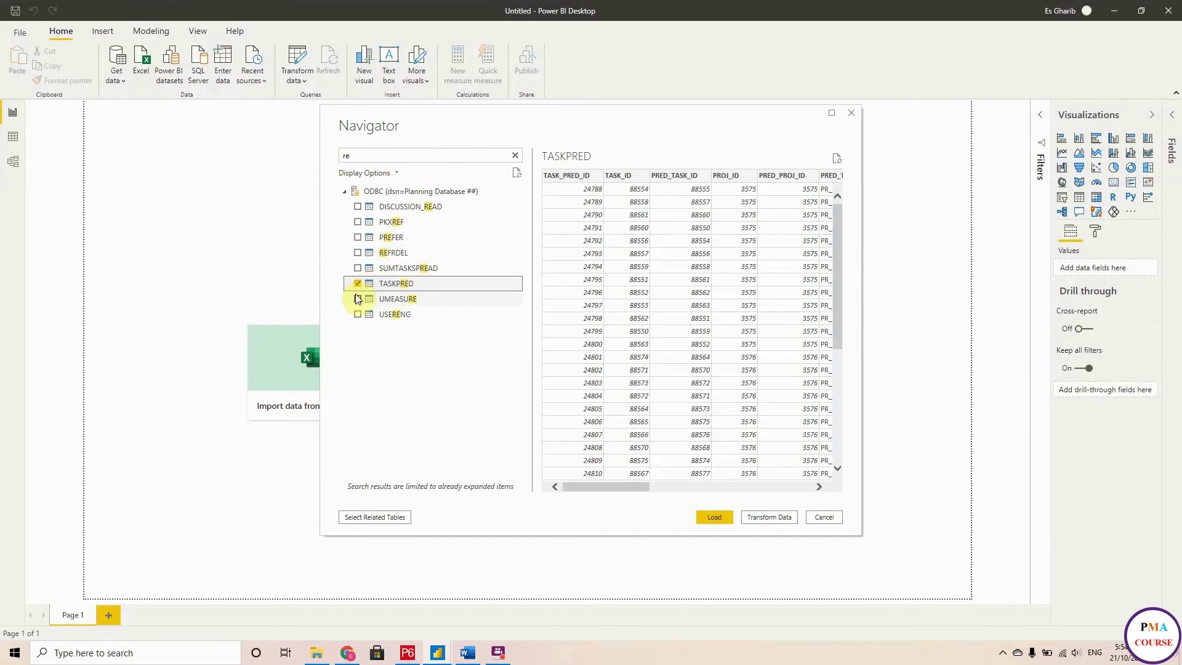
pyautogui.click(394, 155)
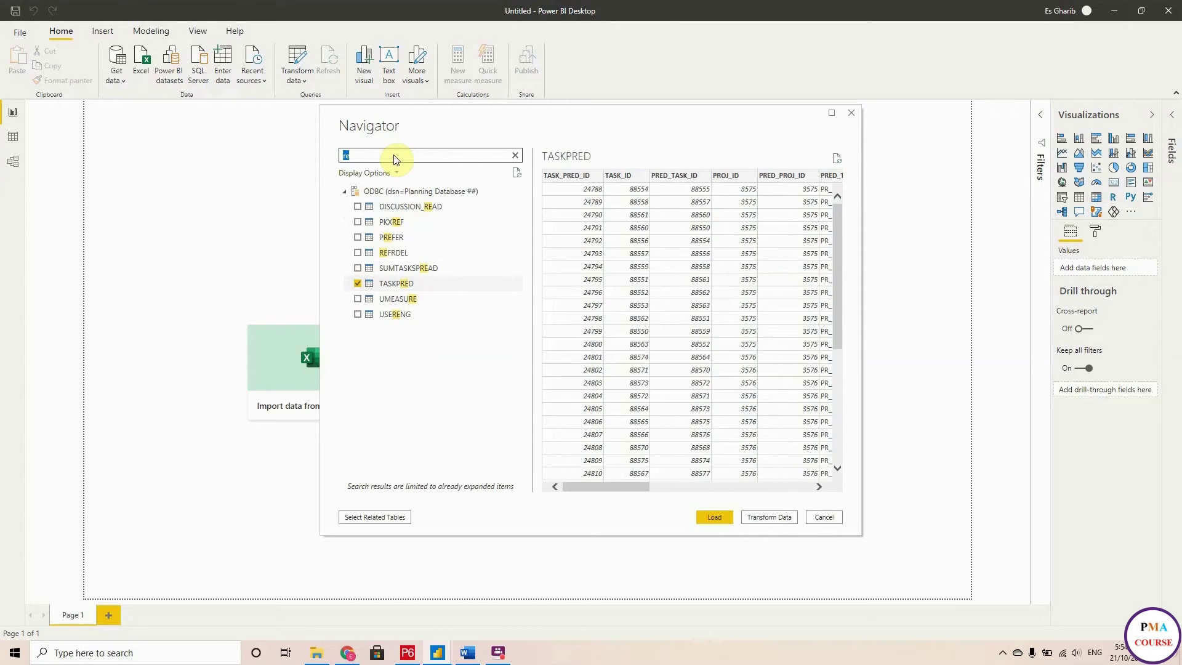
pyautogui.write('project')
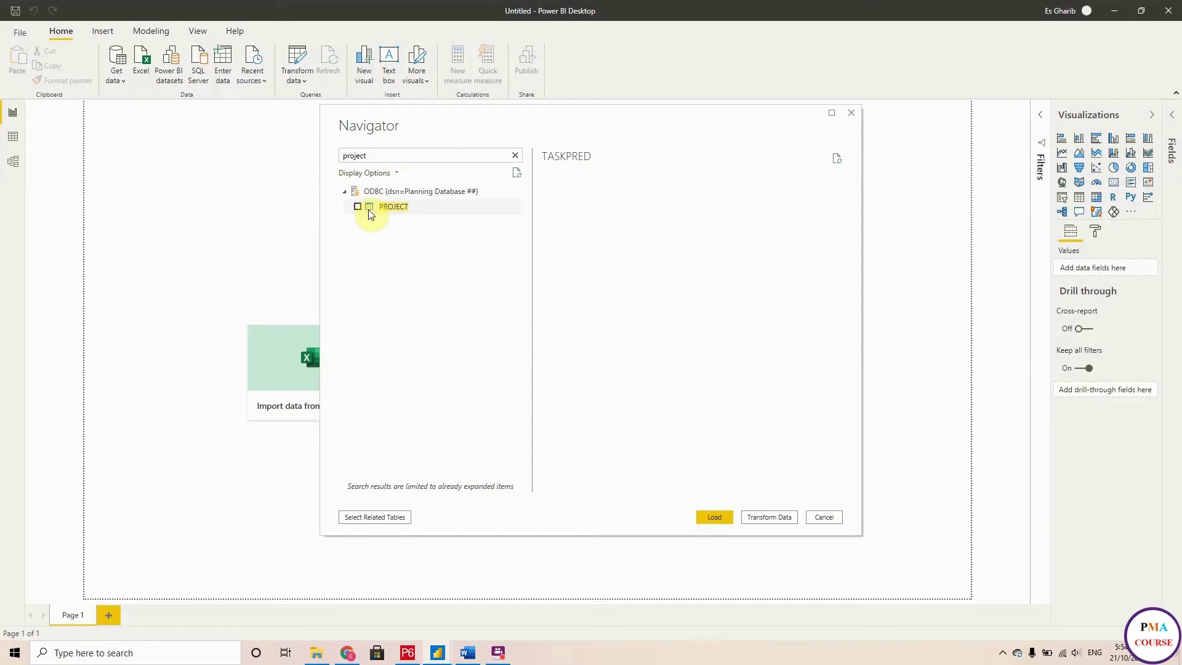
pyautogui.click(357, 207)
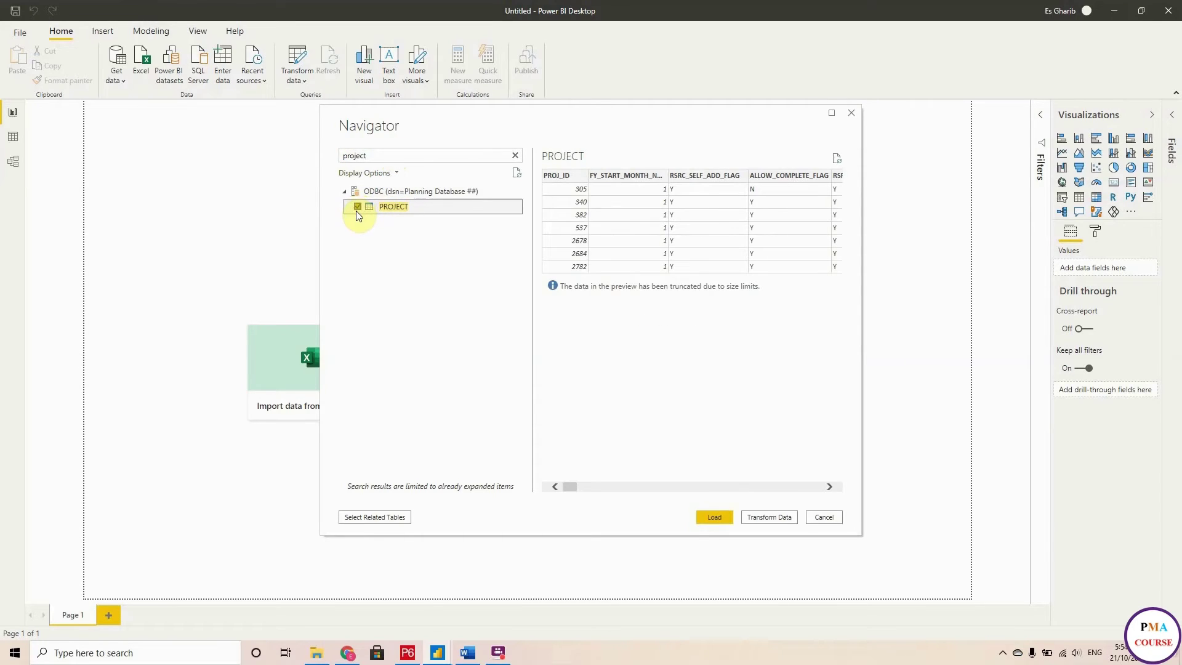
# Step: Load the seven tables and review the CALENDAR, COSTTYPE, OBS and PROJCOST fields
pyautogui.click(703, 516)
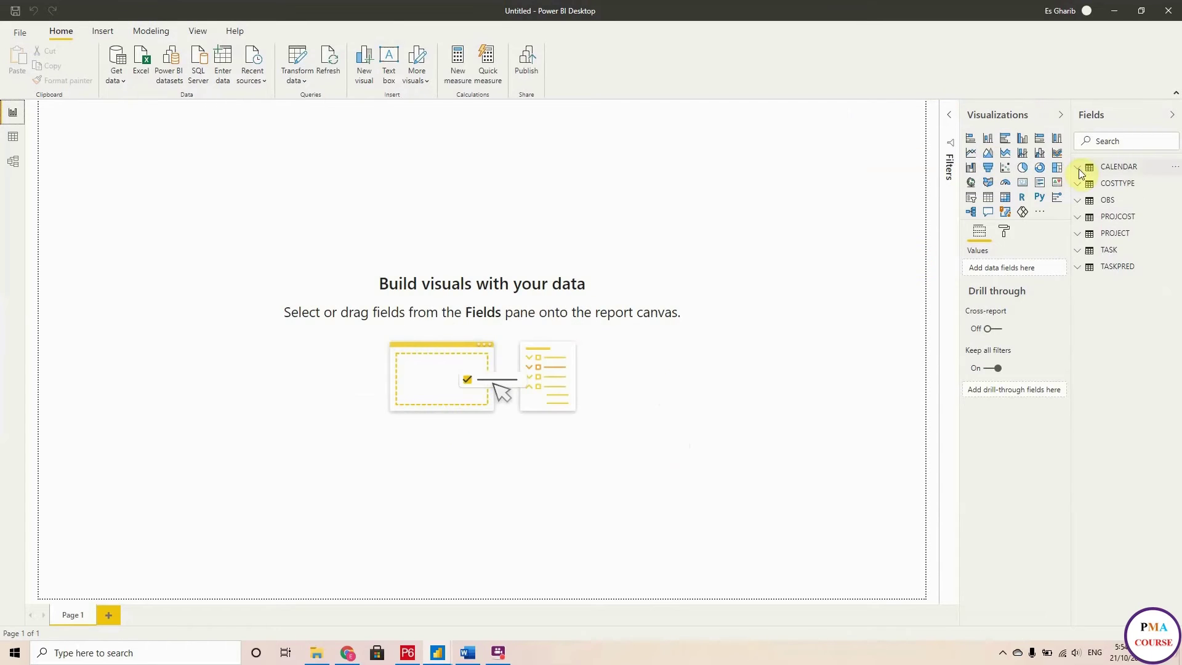
pyautogui.click(1079, 168)
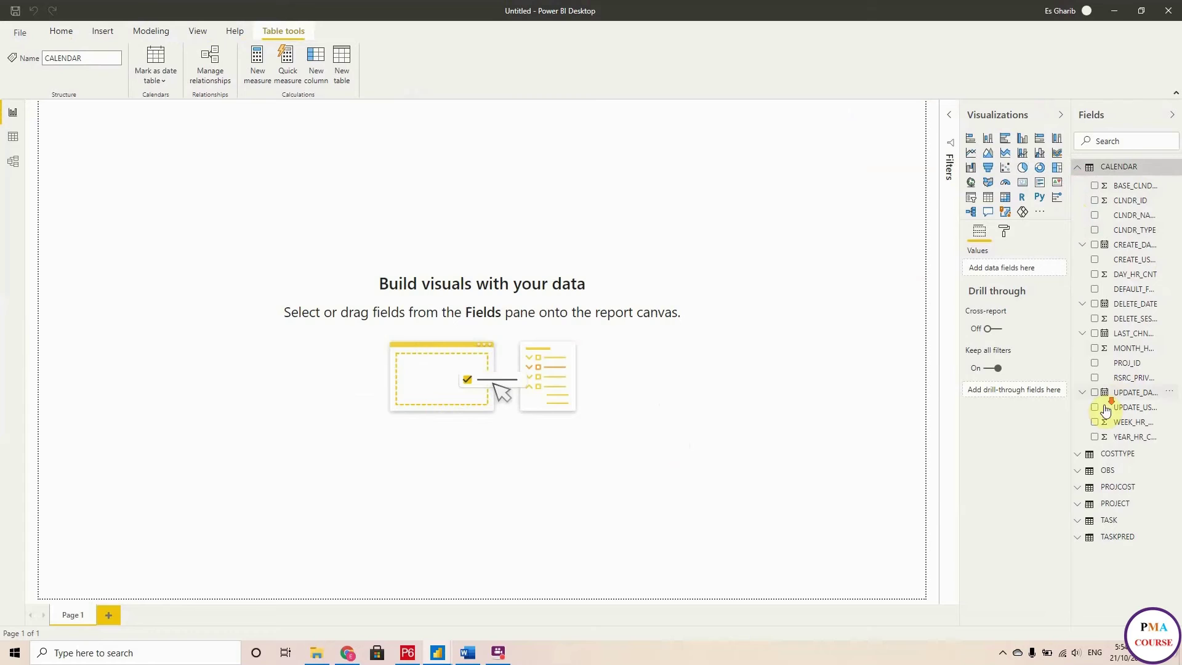
pyautogui.click(1081, 460)
pyautogui.scroll(-1, 1080, 463)
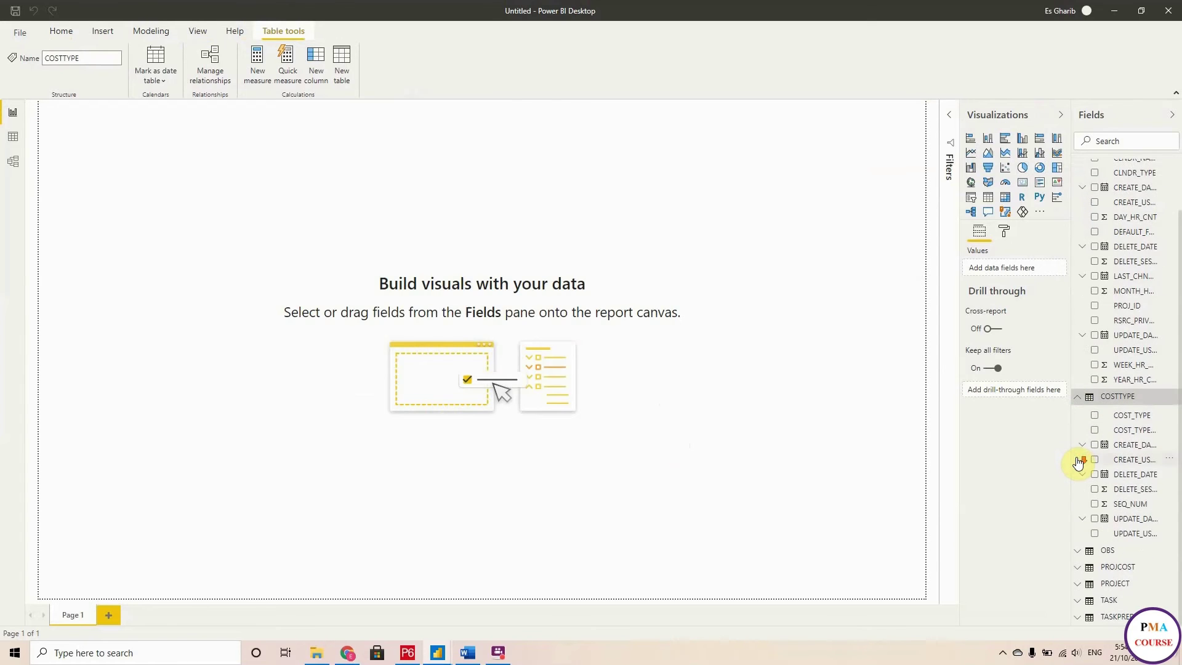
pyautogui.click(1076, 552)
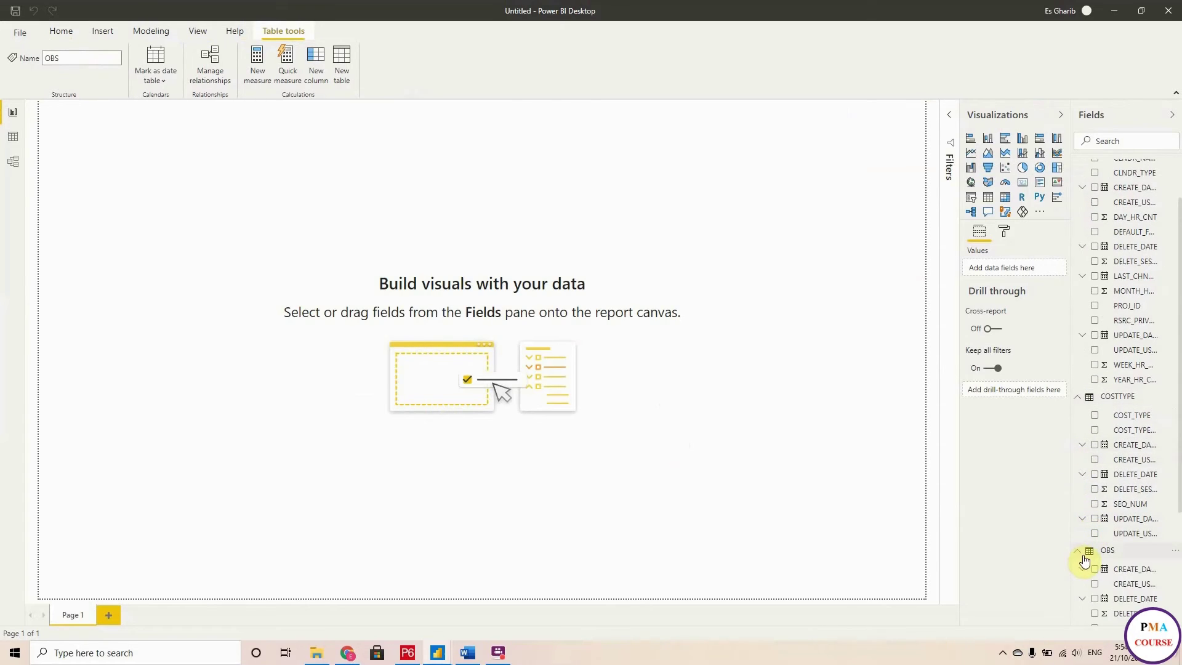
pyautogui.scroll(-3, 1079, 560)
pyautogui.click(1084, 569)
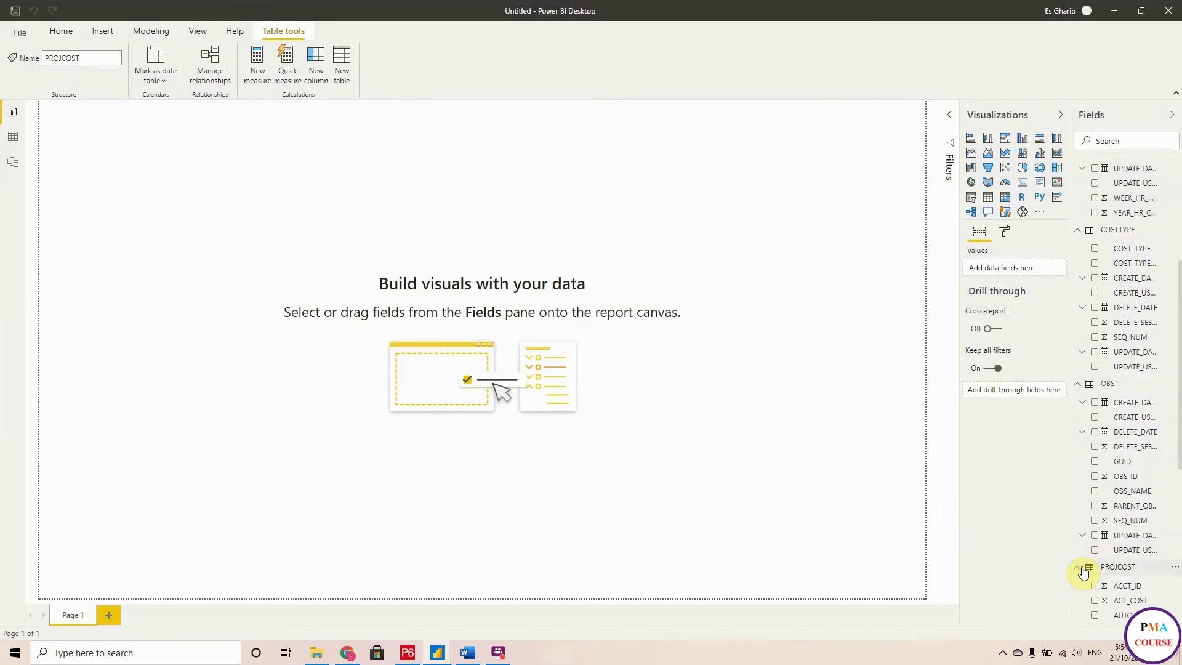
pyautogui.scroll(-6, 1085, 563)
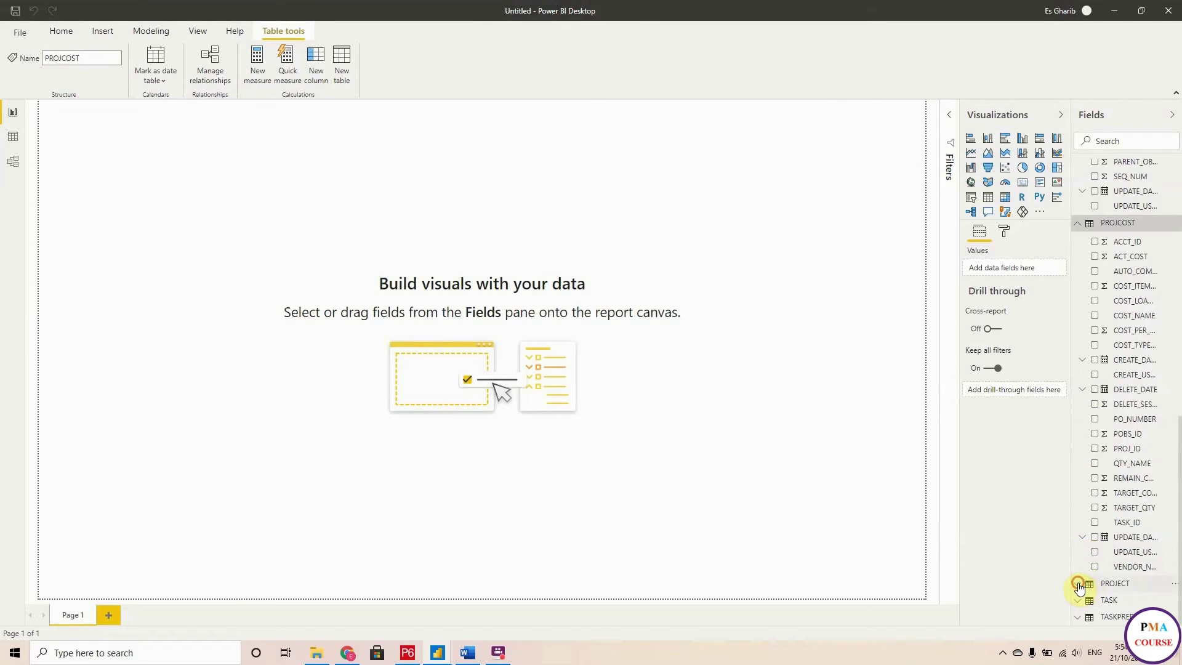
# Step: Review the PROJECT, TASK and TASKPRED fields, then switch to Model view
pyautogui.click(1085, 585)
pyautogui.scroll(-10, 1103, 524)
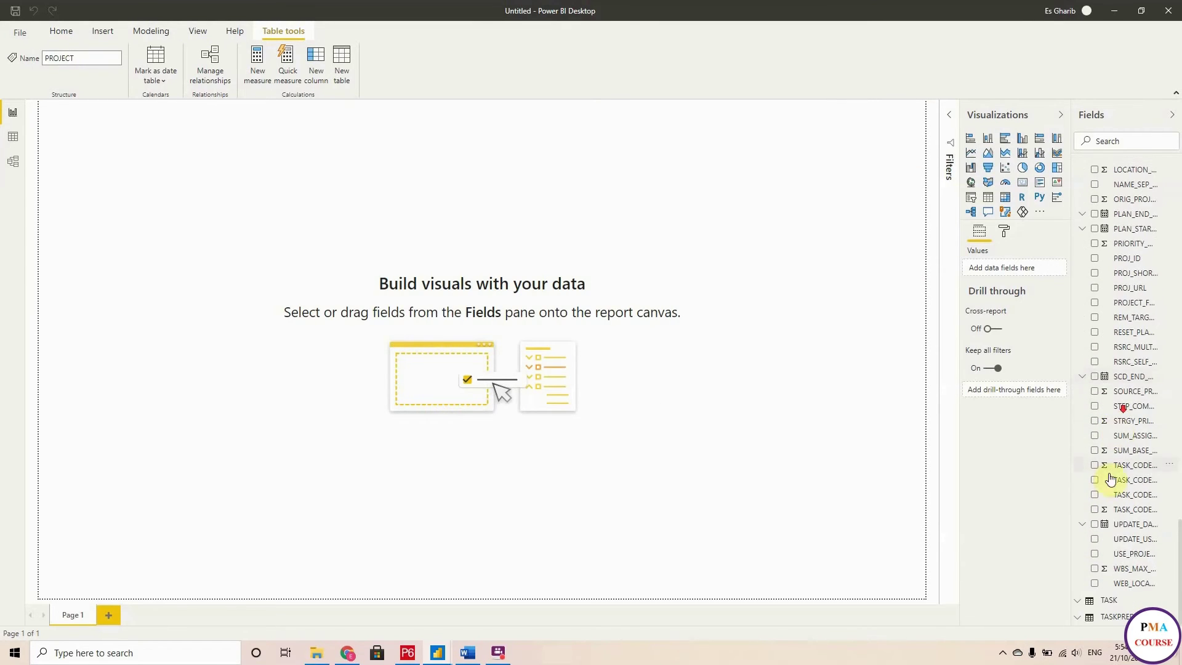
pyautogui.scroll(3, 1090, 591)
pyautogui.scroll(-3, 1090, 492)
pyautogui.click(1083, 603)
pyautogui.scroll(-10, 1084, 542)
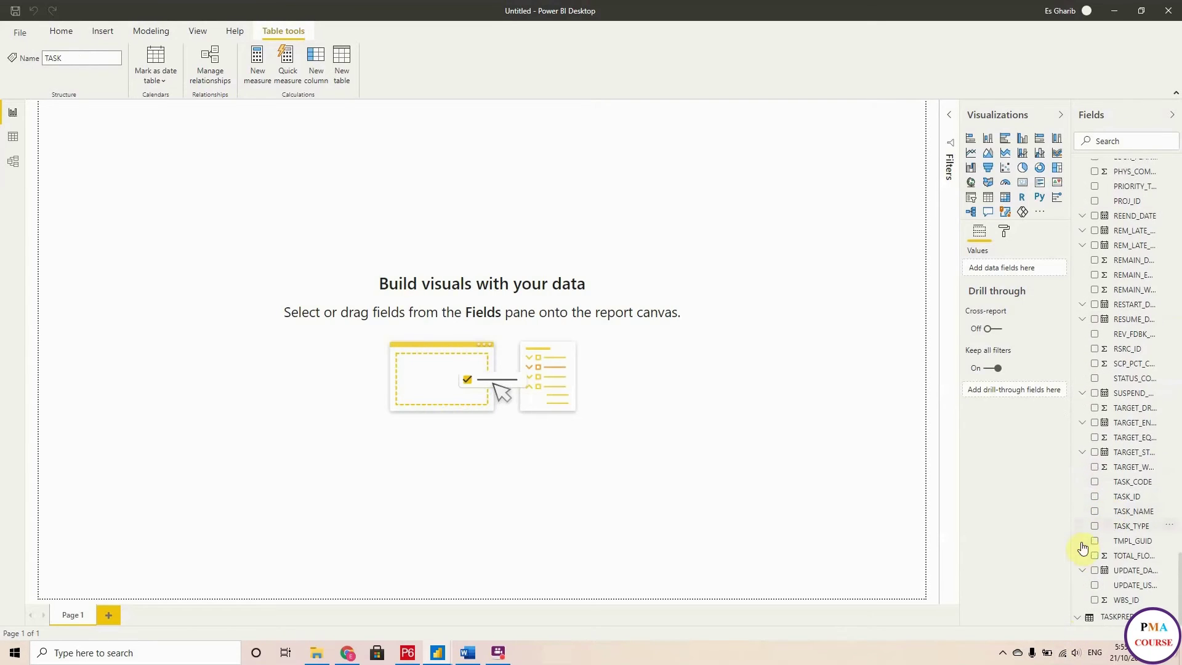
pyautogui.click(1079, 618)
pyautogui.scroll(-3, 1102, 560)
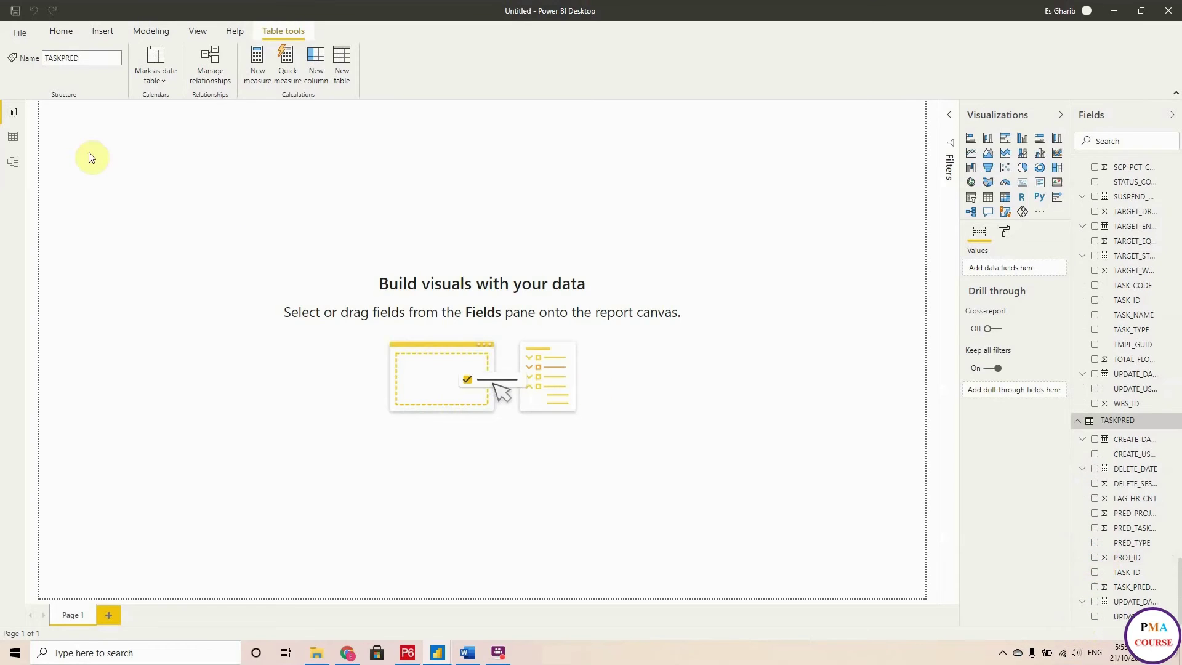
pyautogui.click(11, 162)
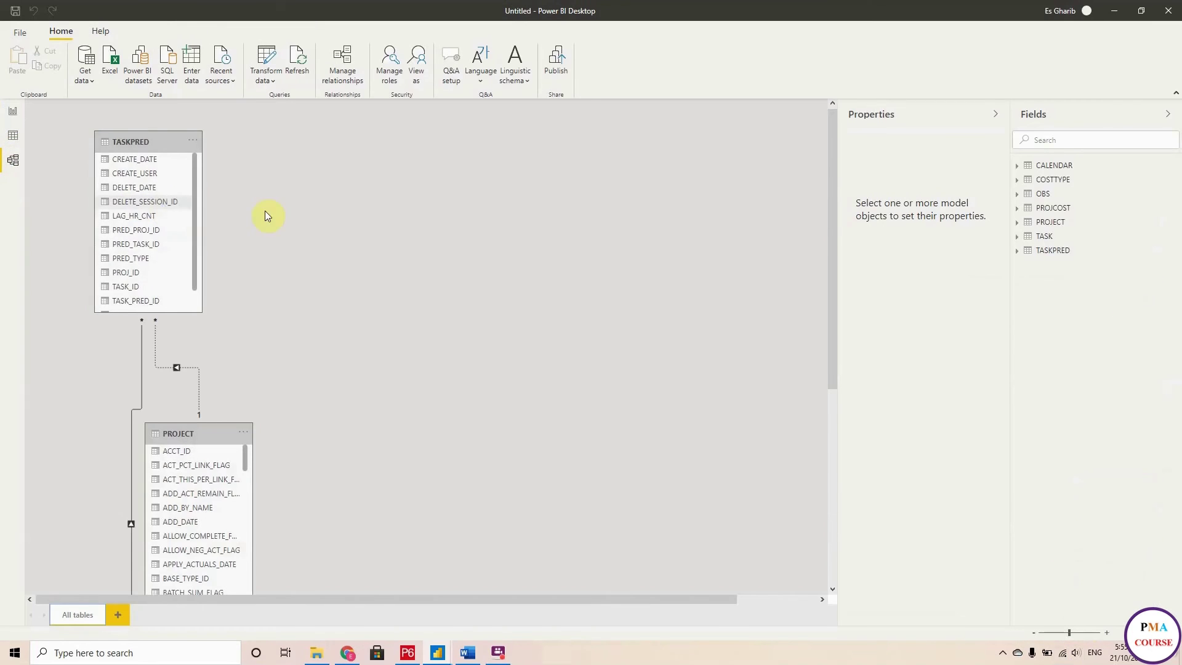
# Step: Collapse the Properties and Fields panes to see all seven tables and their relationships
pyautogui.click(992, 116)
pyautogui.click(1169, 114)
pyautogui.scroll(-2, 530, 354)
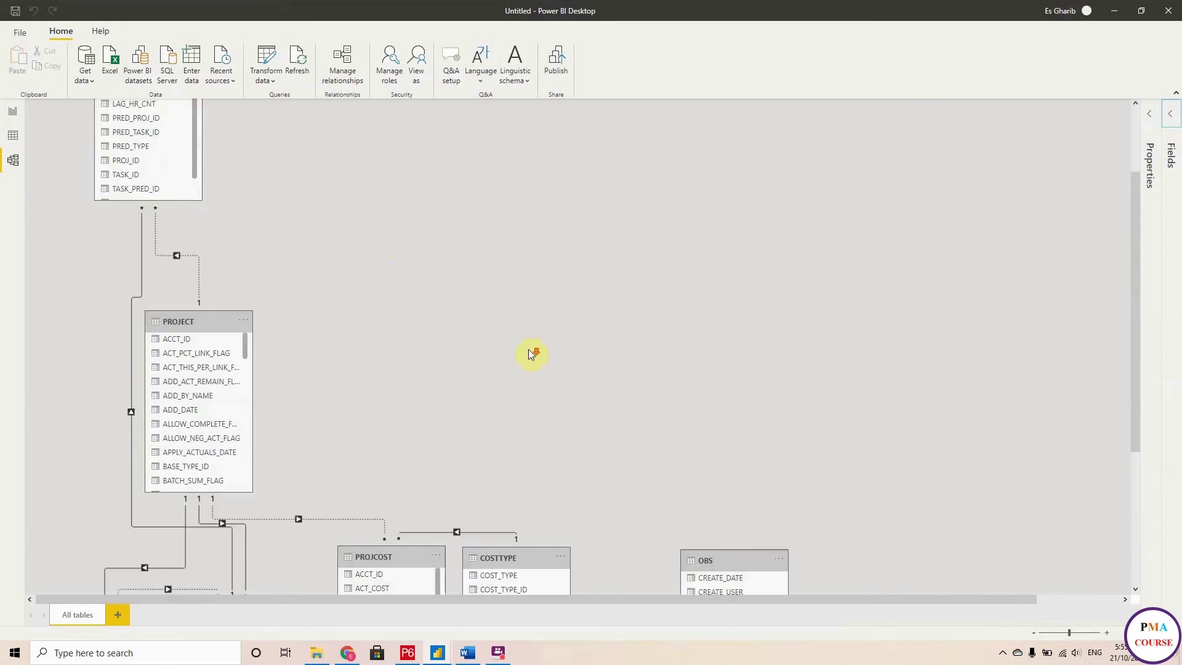
pyautogui.scroll(-4, 531, 354)
pyautogui.scroll(-5, 502, 386)
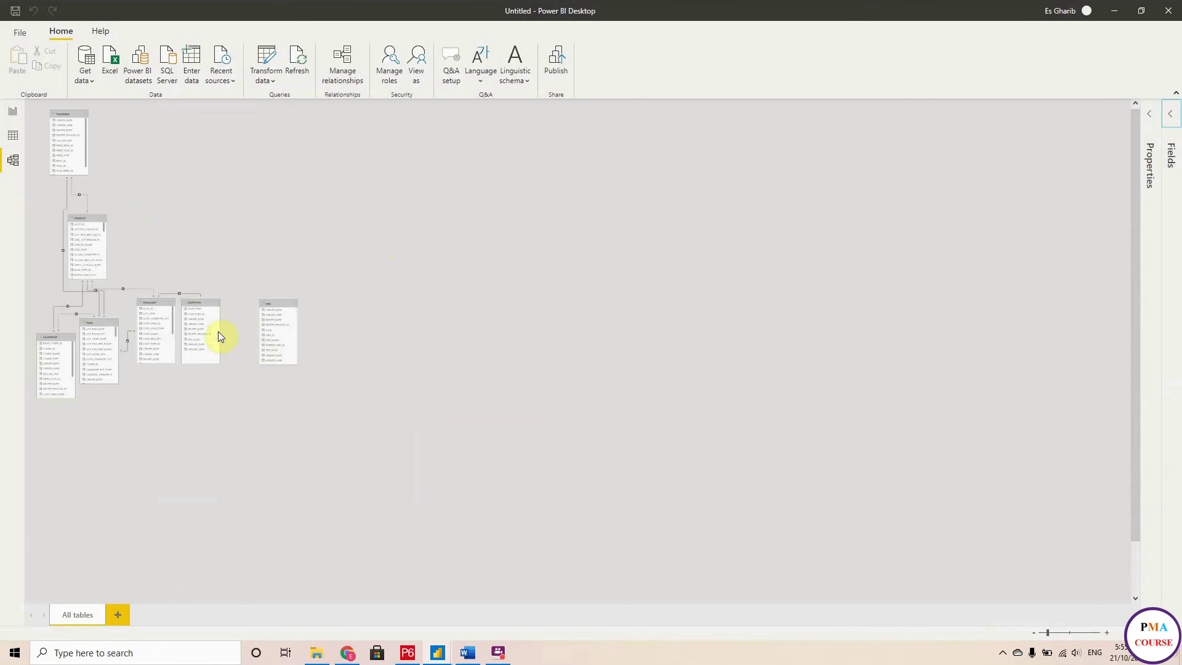
# Step: In Data view, inspect the rows of the COSTTYPE, CALENDAR, PROJCOST and TASK tables
pyautogui.click(13, 135)
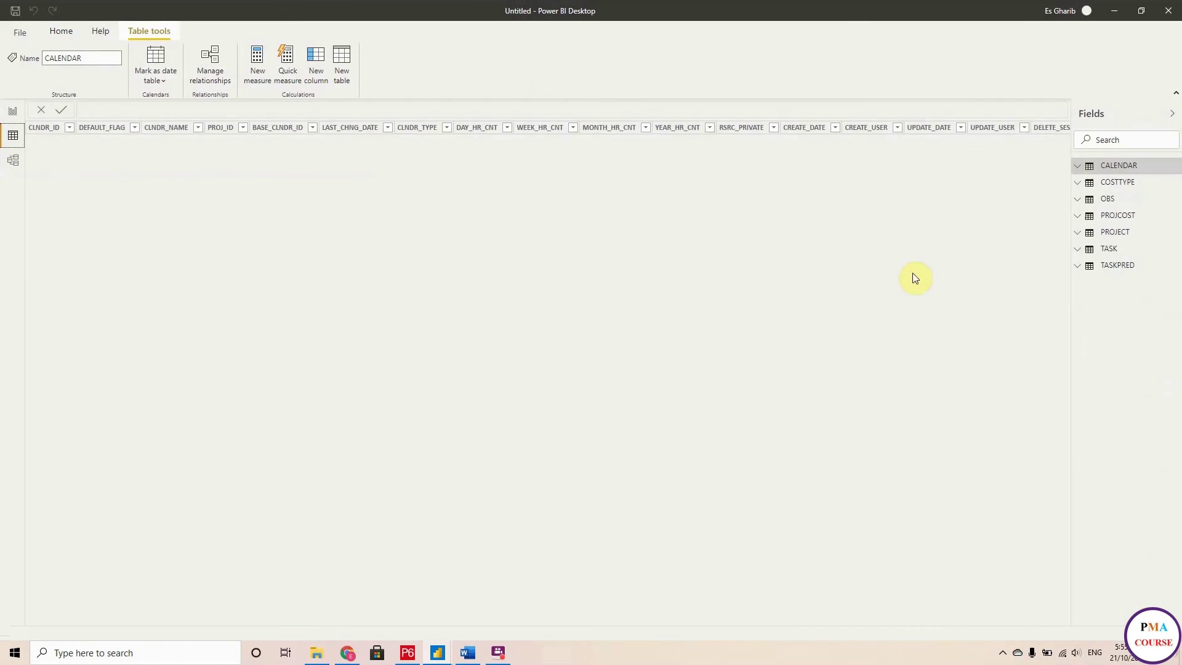
pyautogui.click(1108, 183)
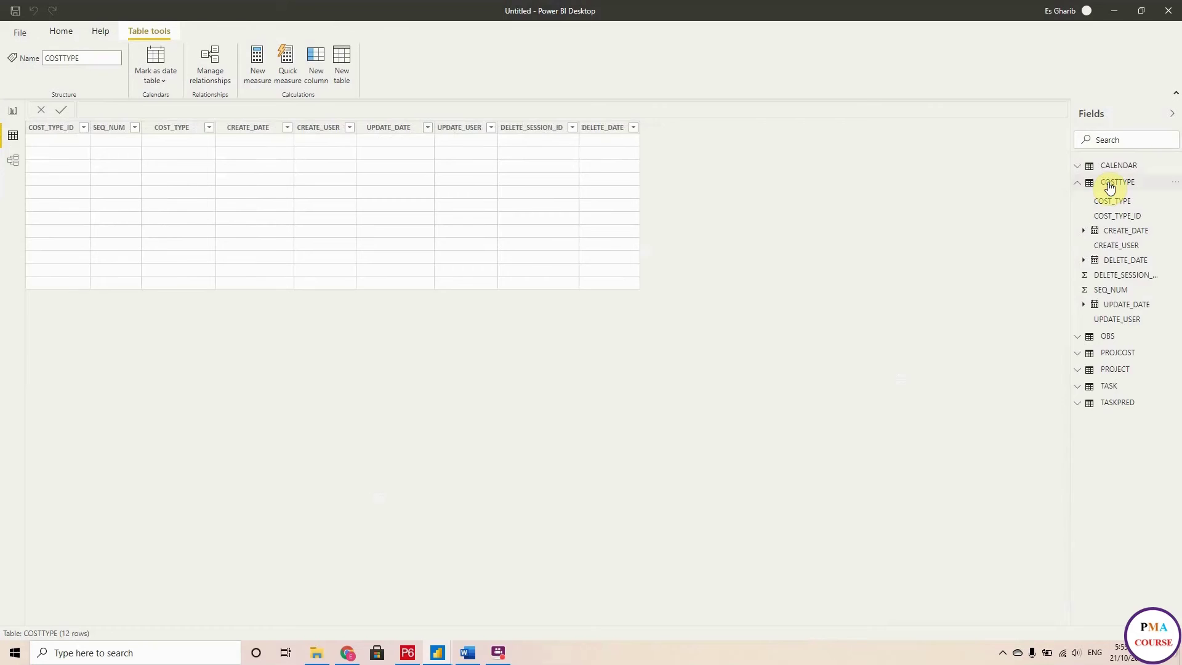
pyautogui.click(1117, 166)
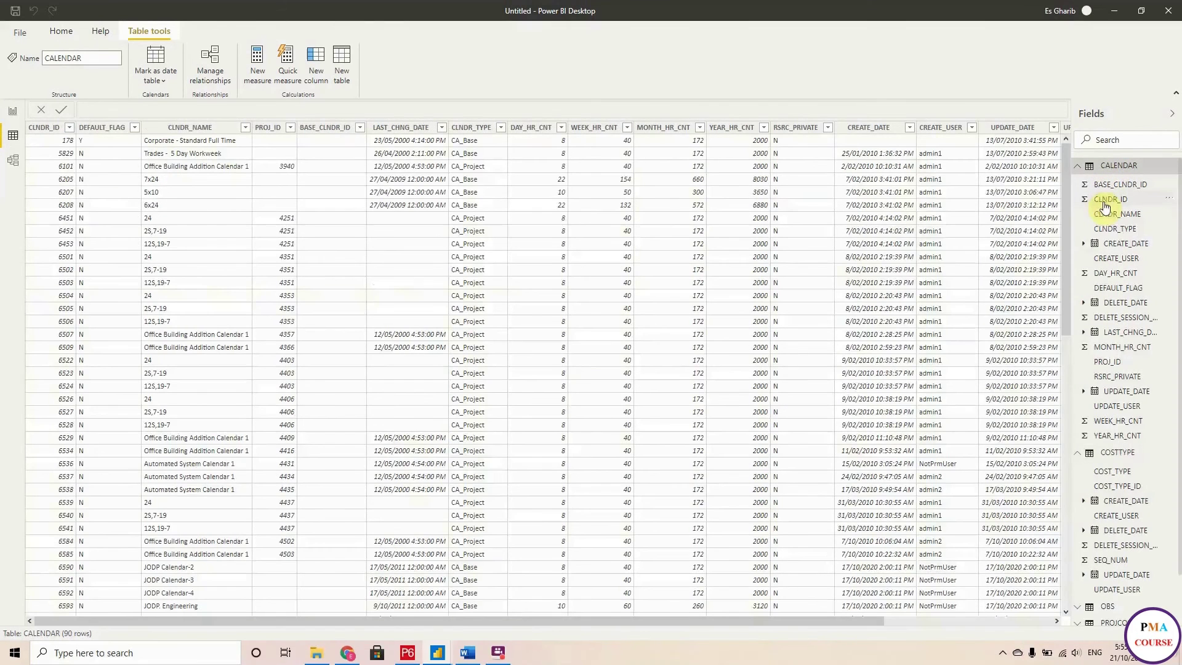
pyautogui.click(1078, 166)
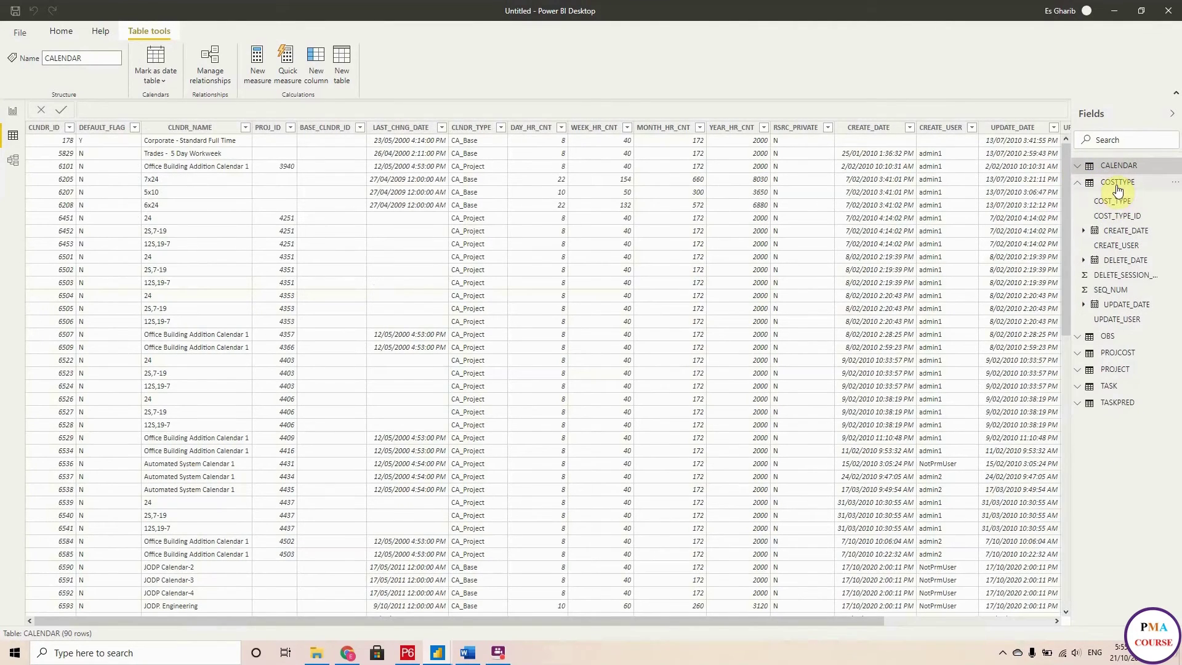
pyautogui.click(1118, 185)
pyautogui.click(1115, 215)
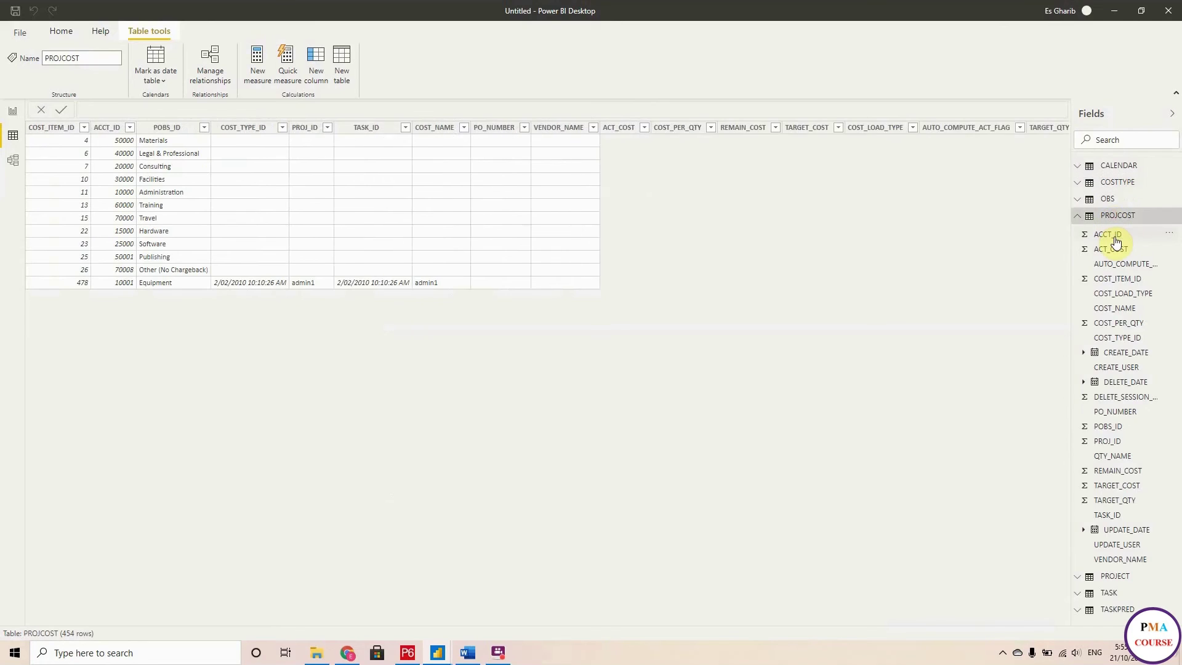
pyautogui.click(1077, 219)
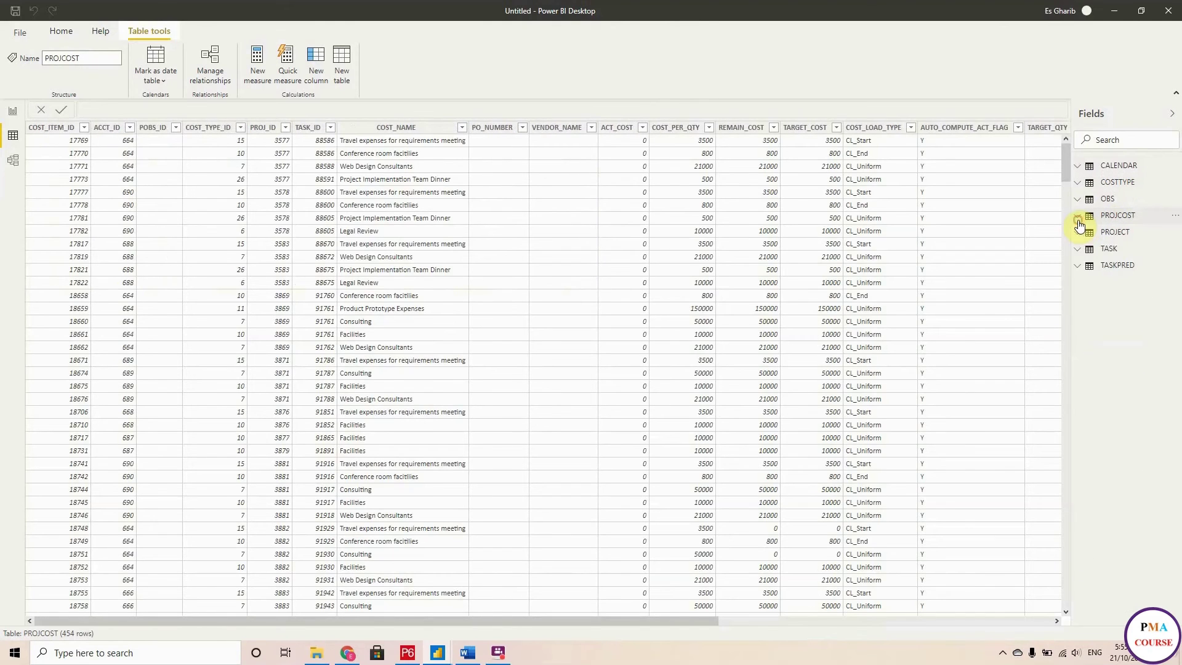
pyautogui.click(1111, 250)
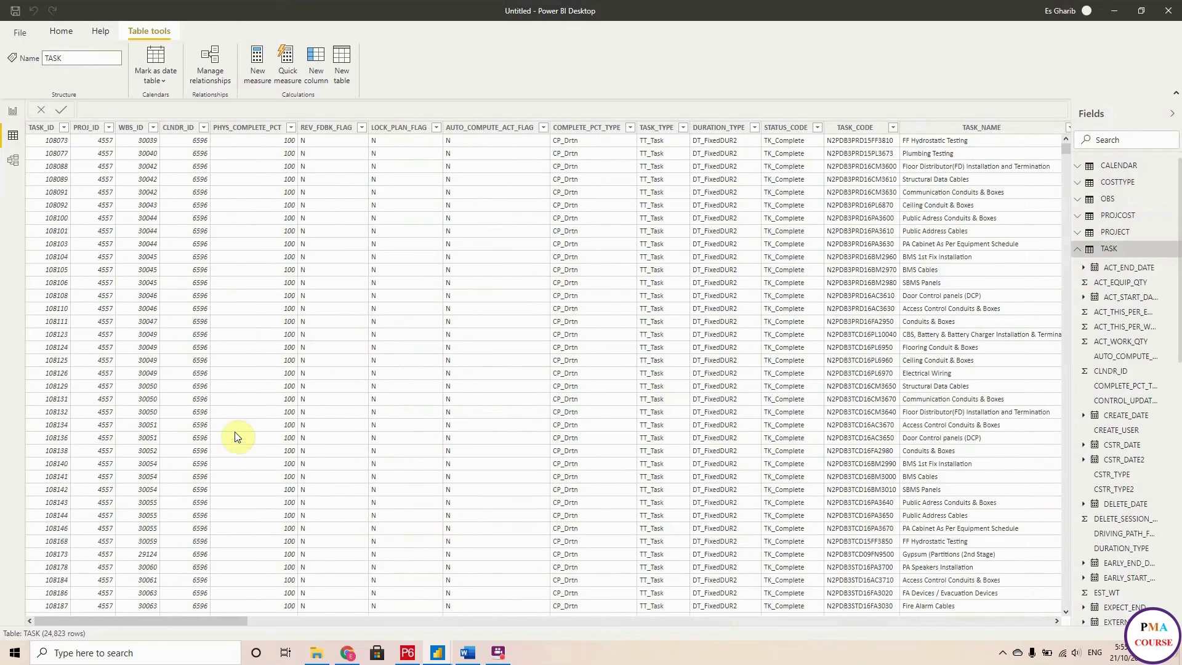
# Step: Return to Model view, then bring up the finished S19 - N2 Power BI report window
pyautogui.click(14, 161)
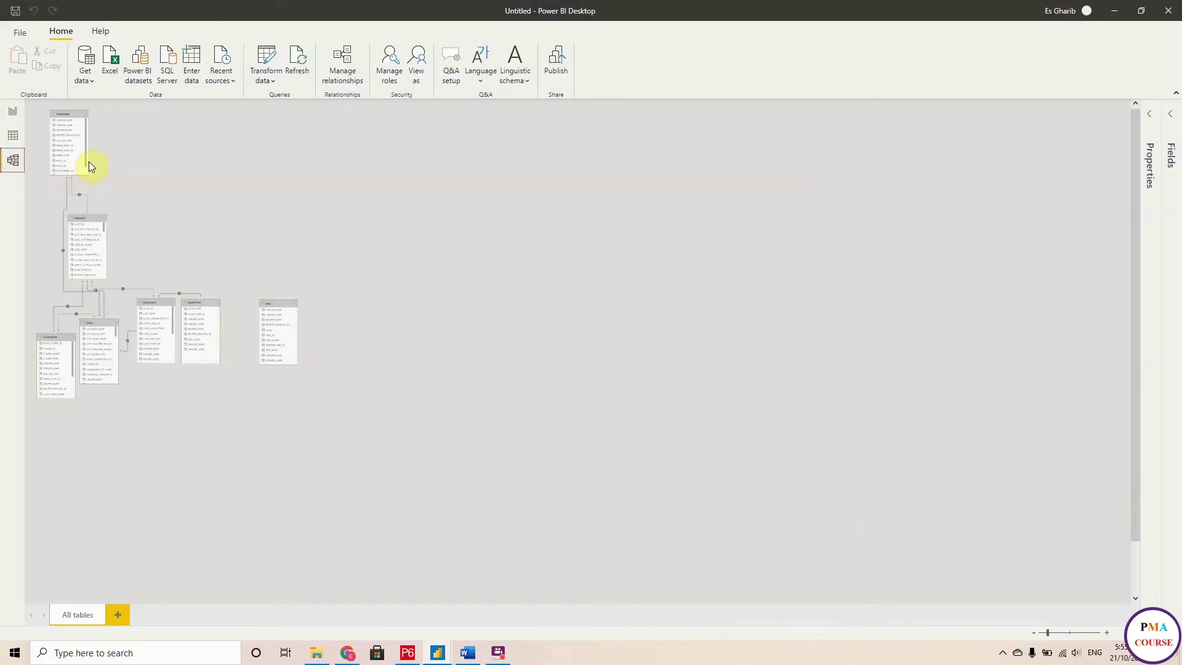
pyautogui.moveTo(429, 659)
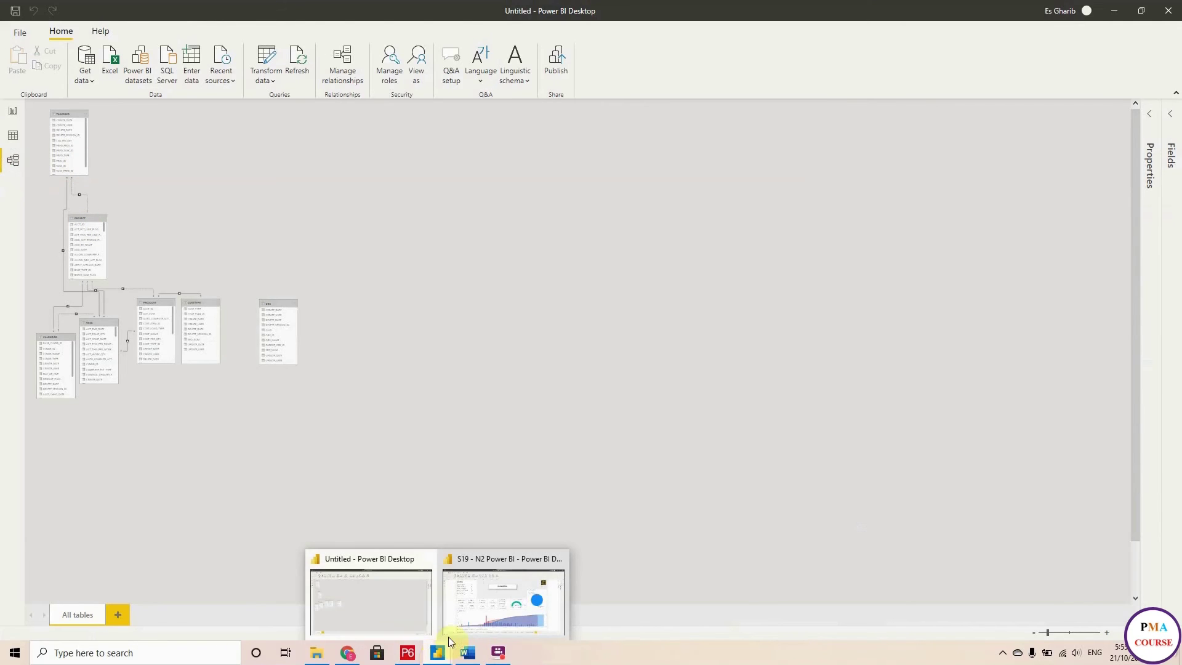
pyautogui.click(504, 586)
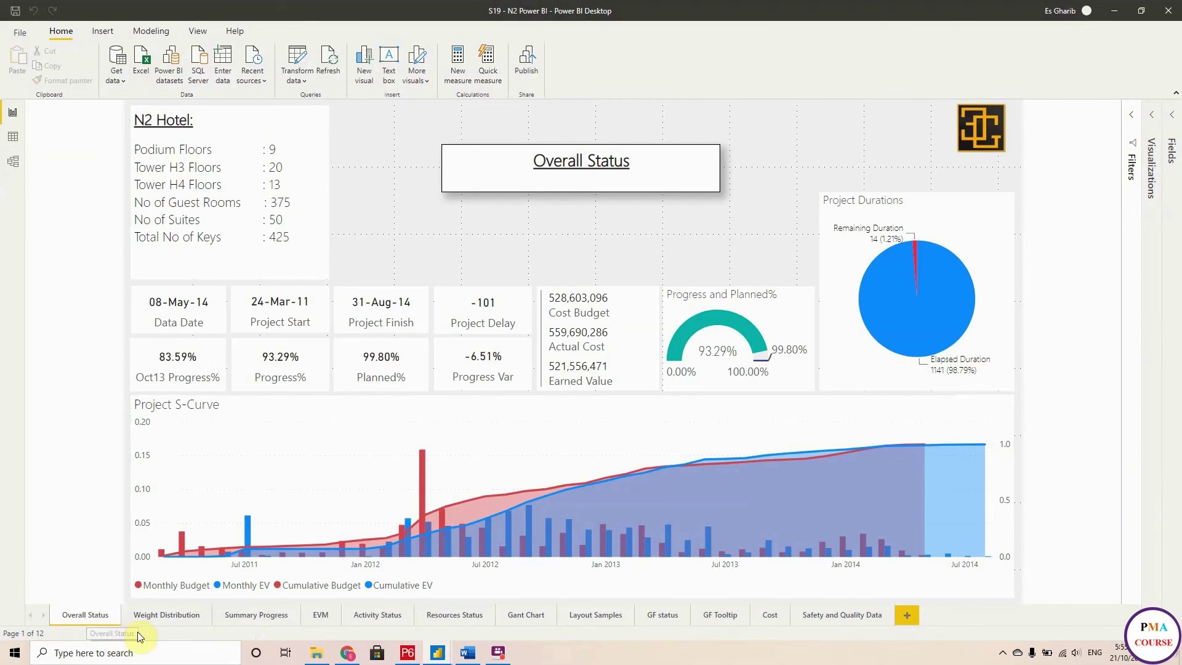
# Step: Browse the Weight Distribution, Summary Progress, EVM, Activity Status, Resources Status, Gant Chart, Layout Samples and GF status pages
pyautogui.click(159, 617)
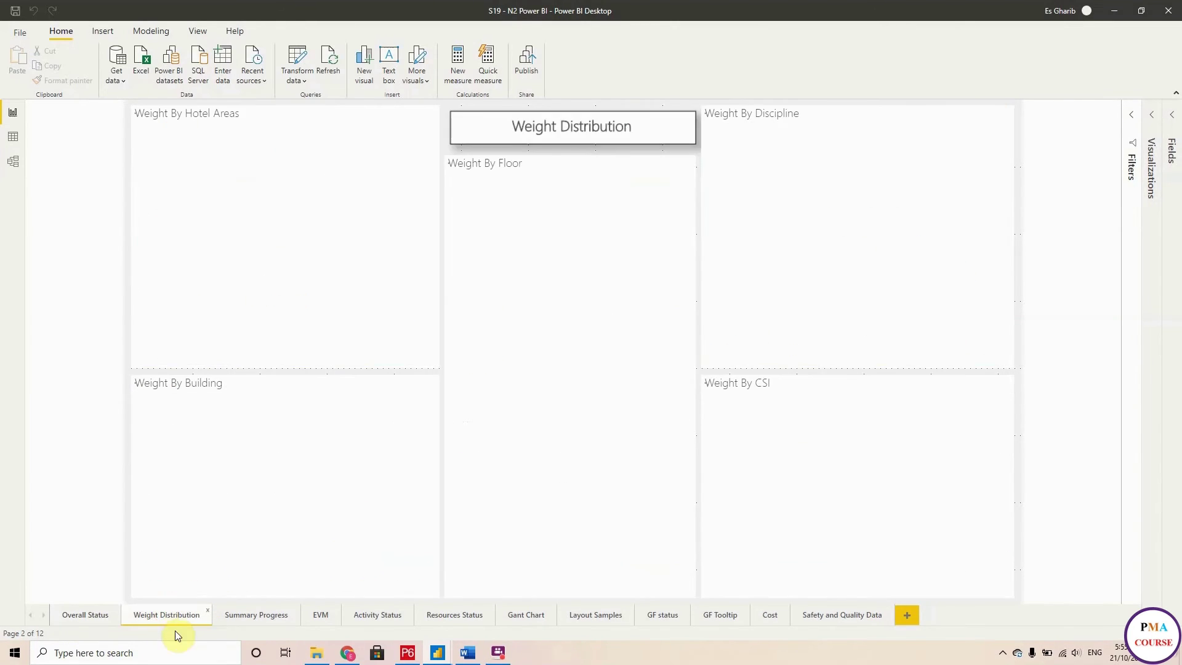
pyautogui.click(248, 617)
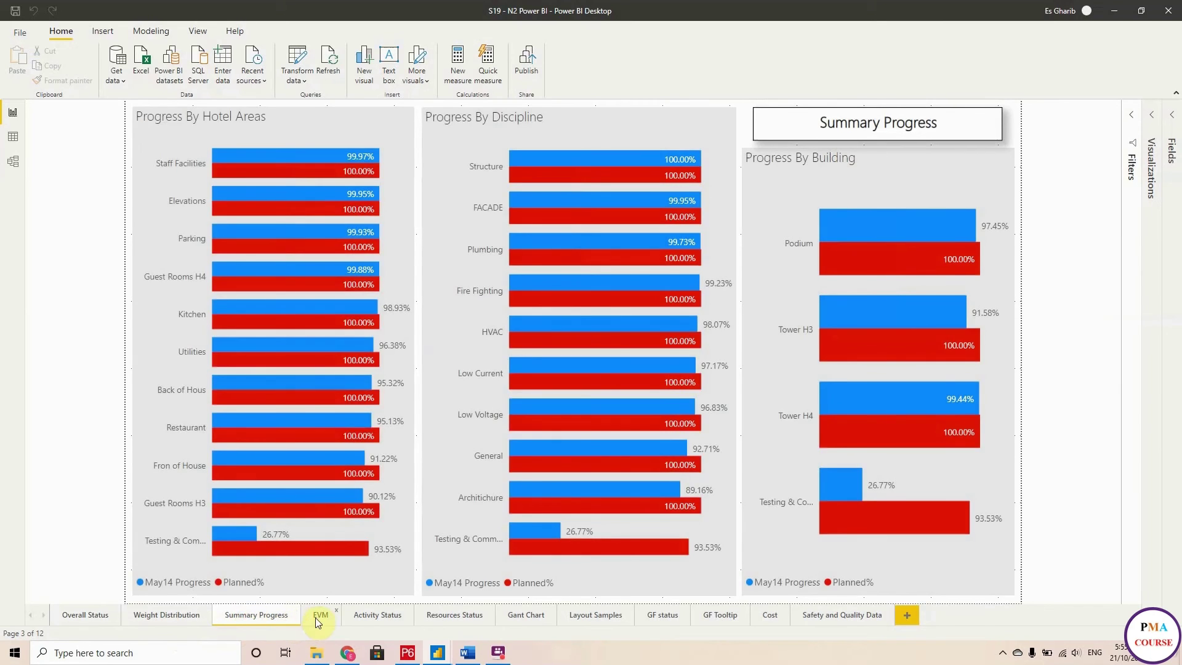
pyautogui.click(317, 619)
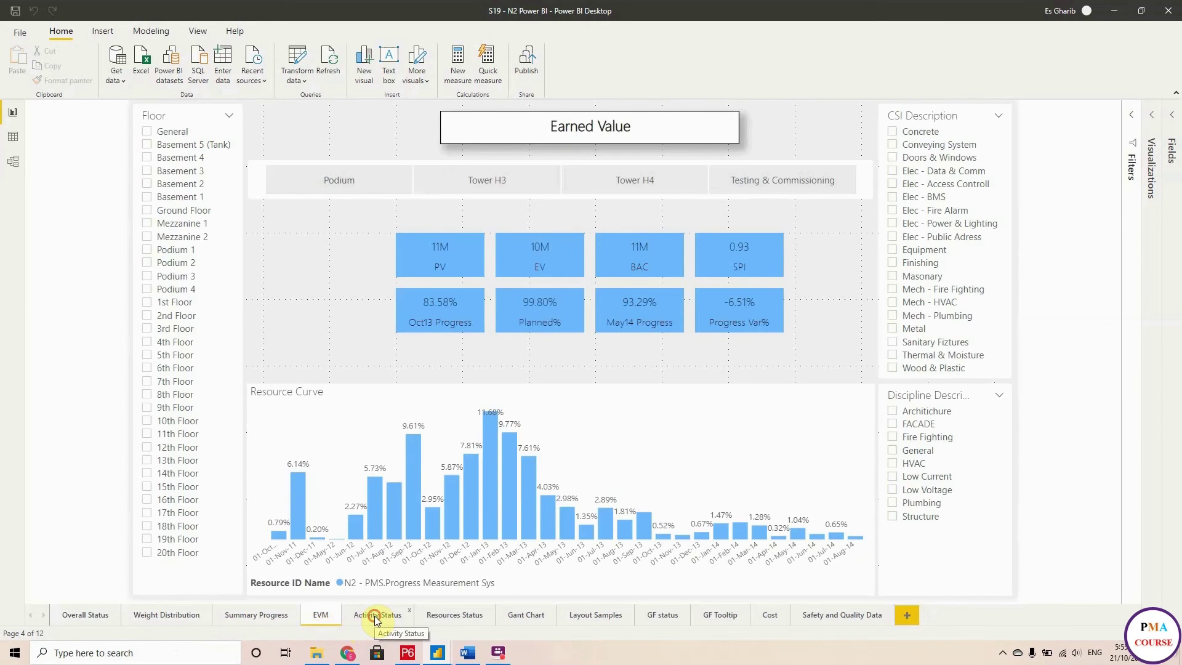
pyautogui.click(377, 615)
pyautogui.click(454, 617)
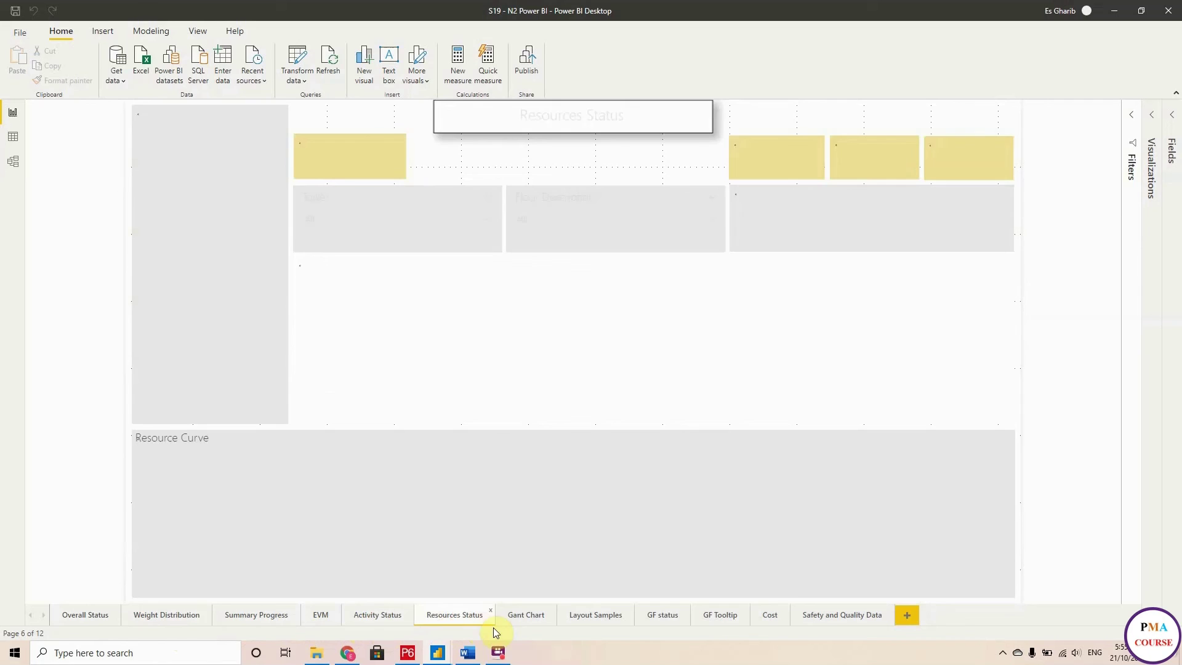
pyautogui.click(519, 616)
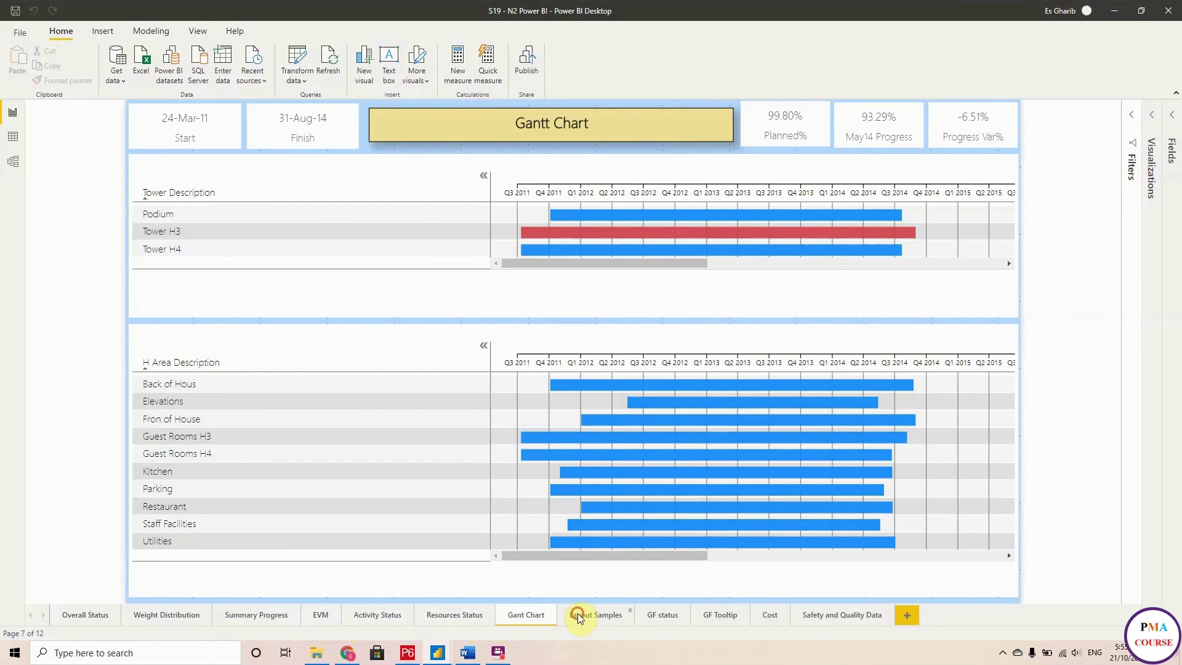
pyautogui.click(576, 615)
pyautogui.click(663, 619)
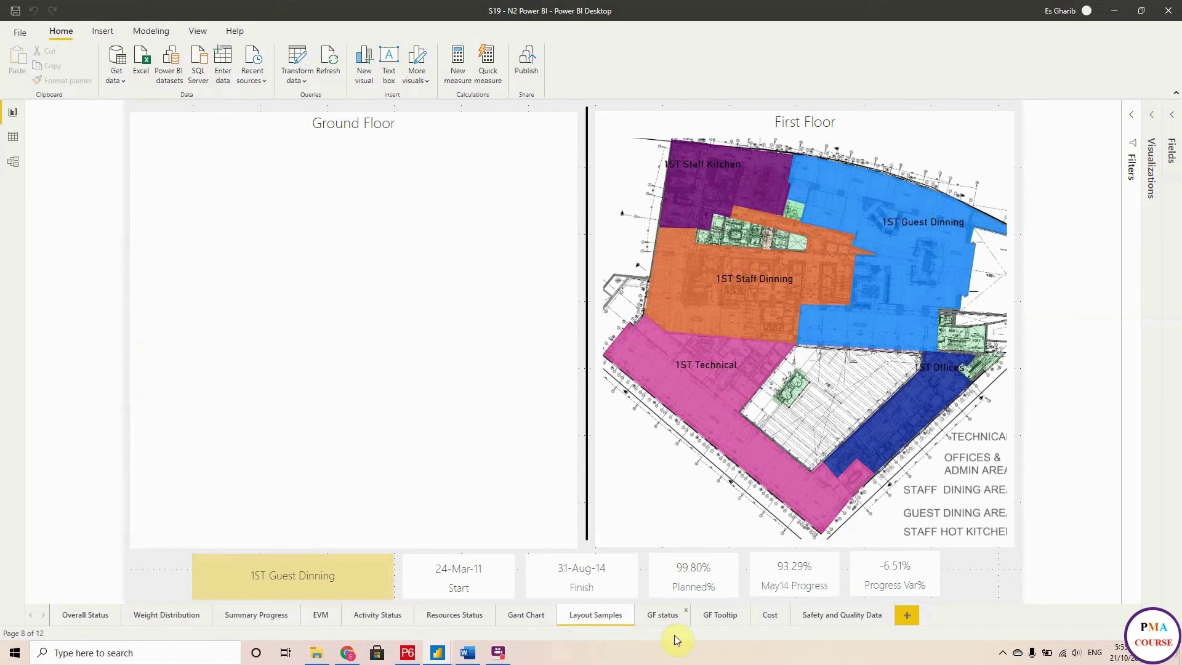
pyautogui.click(616, 618)
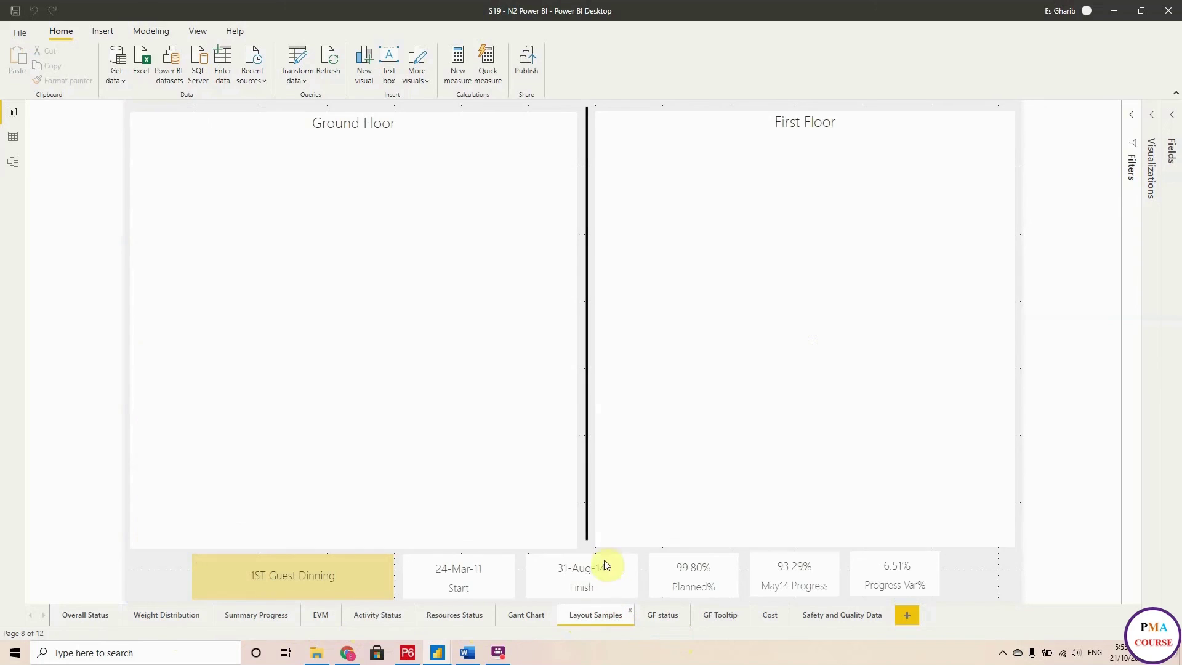
pyautogui.click(475, 293)
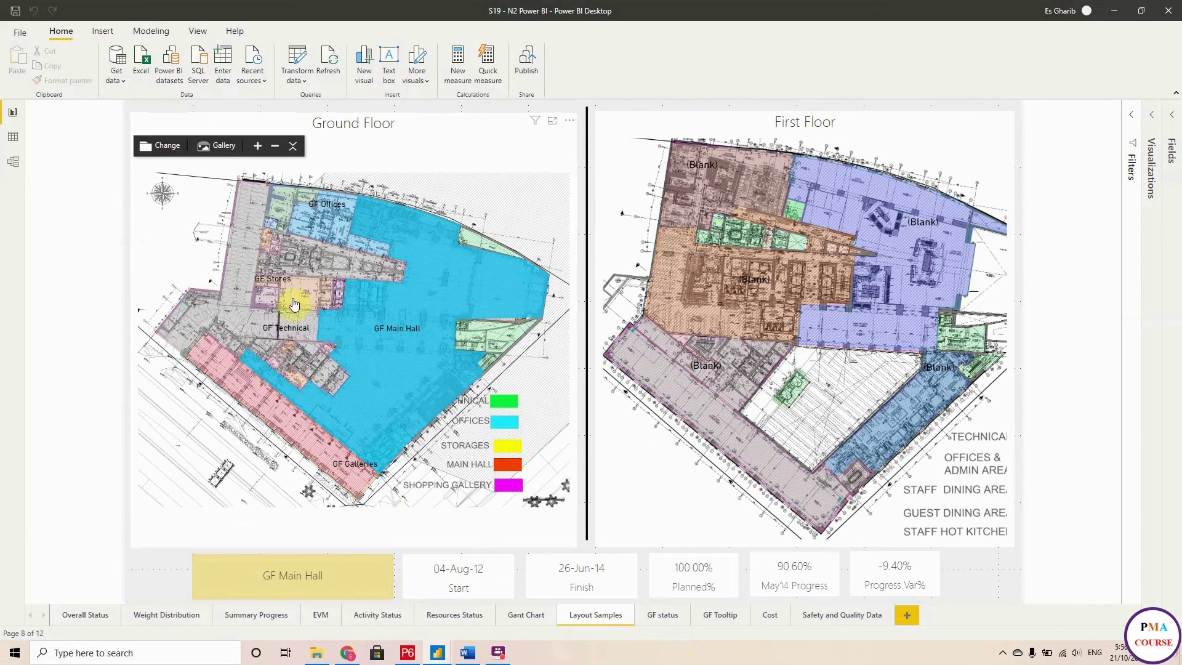
pyautogui.click(289, 327)
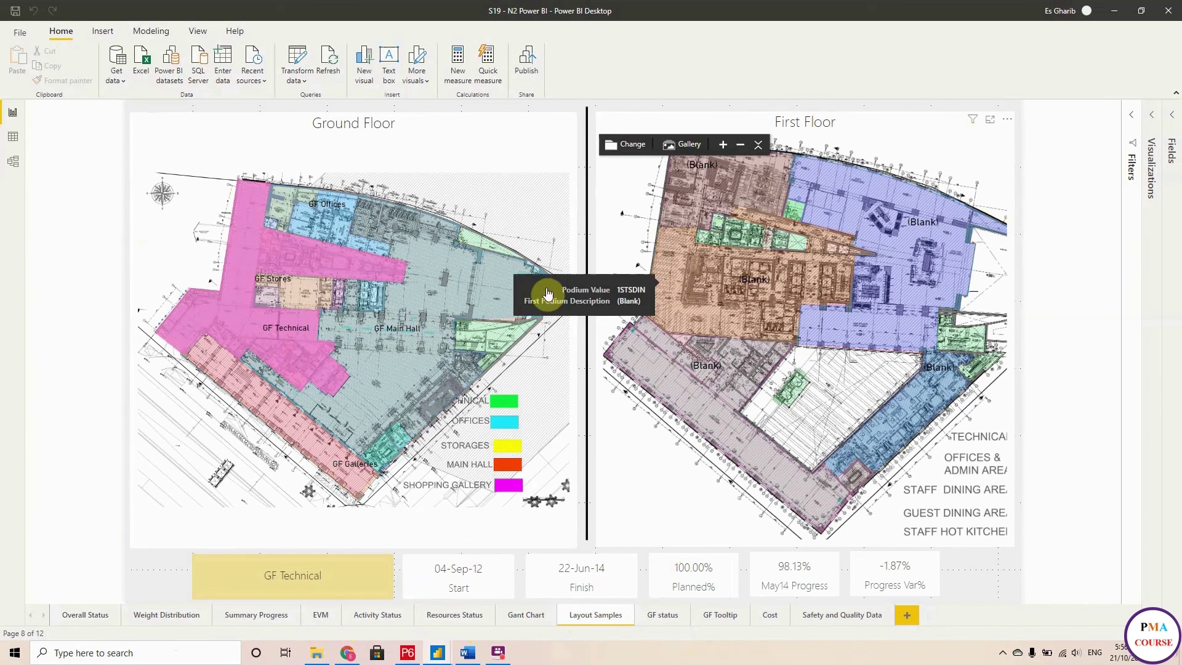
pyautogui.click(352, 275)
pyautogui.click(681, 286)
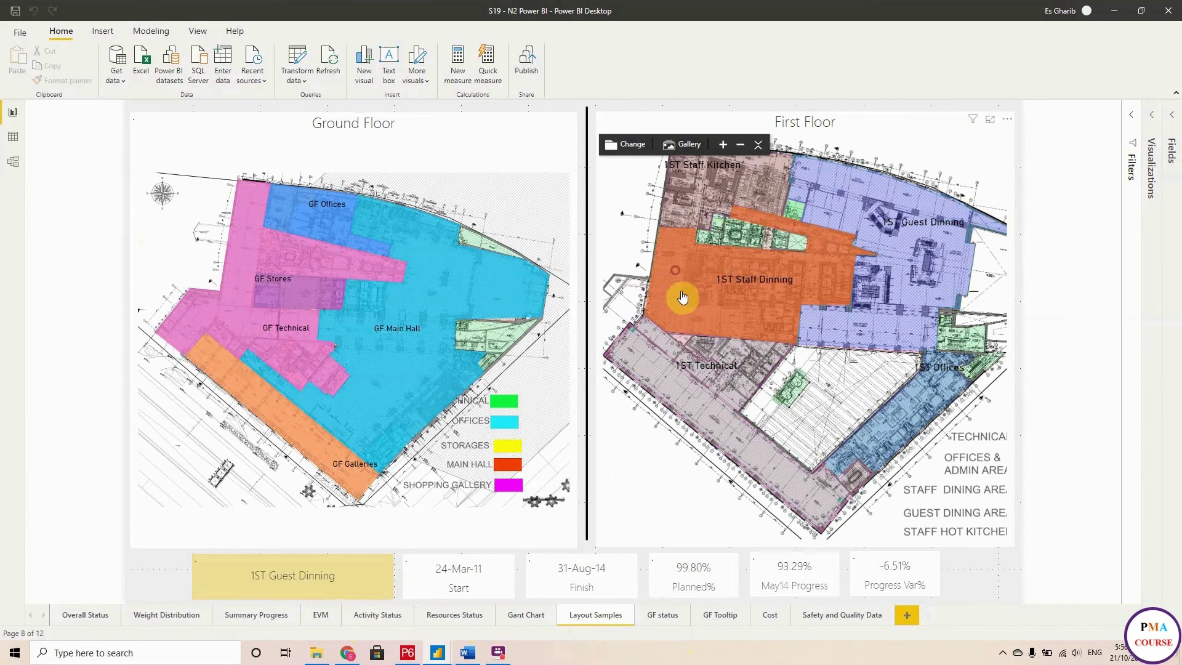
pyautogui.click(694, 303)
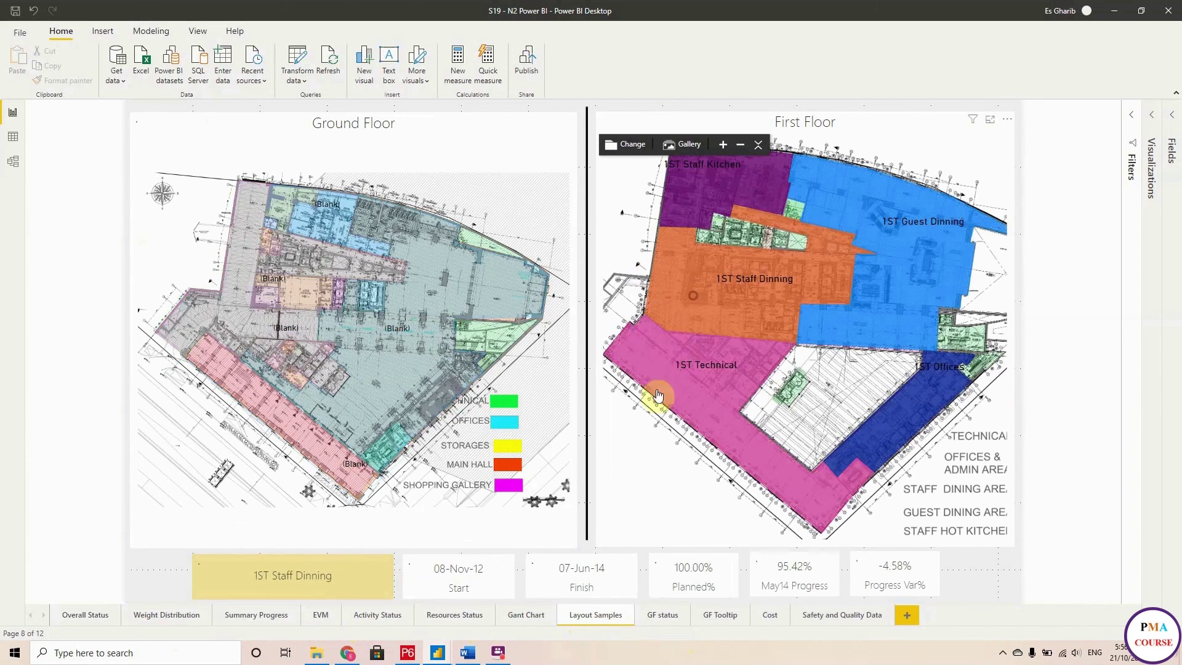
# Step: Go from the GF status page to the Cost page showing budget, actual cost, earned value and CPI
pyautogui.click(659, 616)
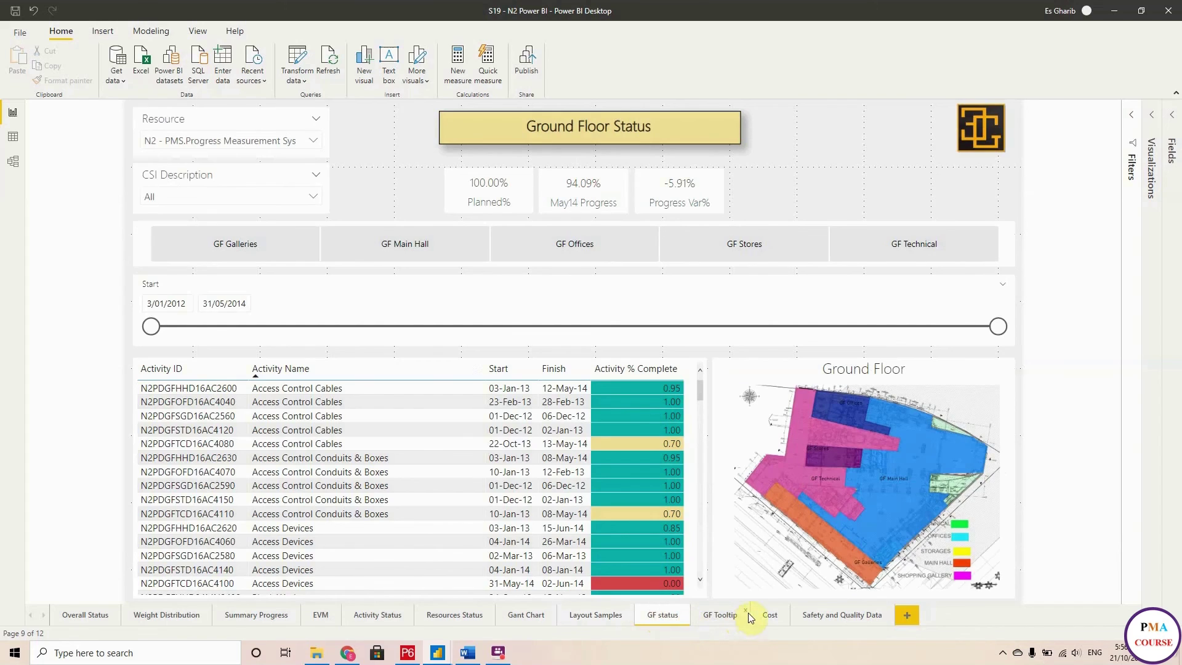
pyautogui.click(769, 615)
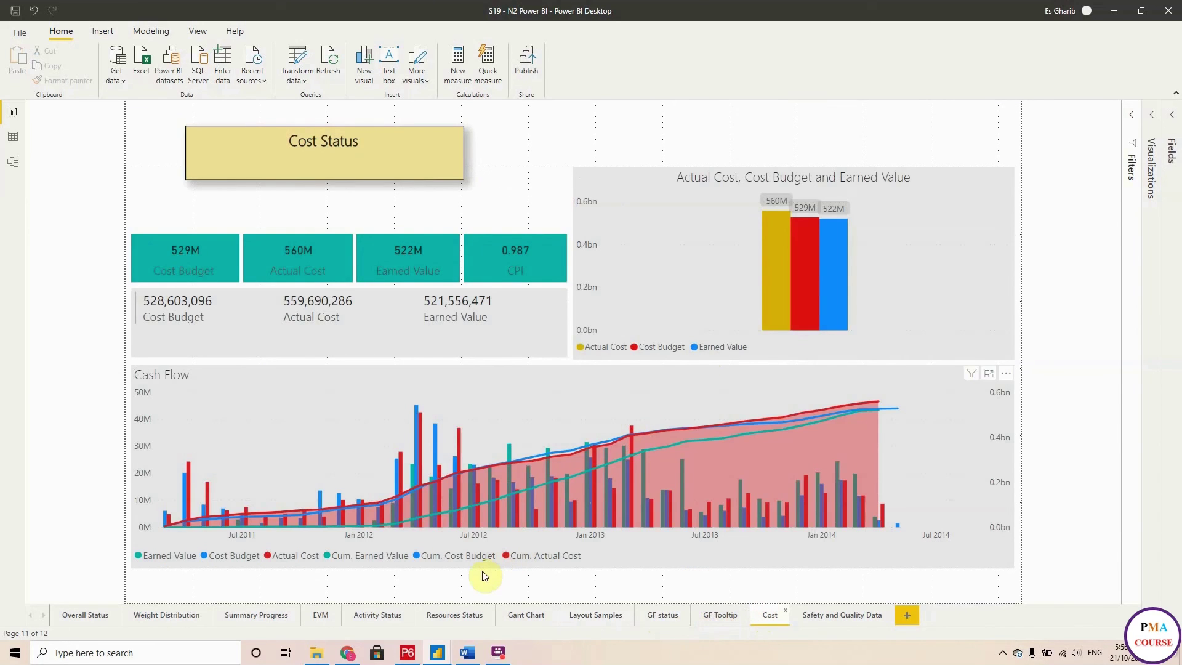